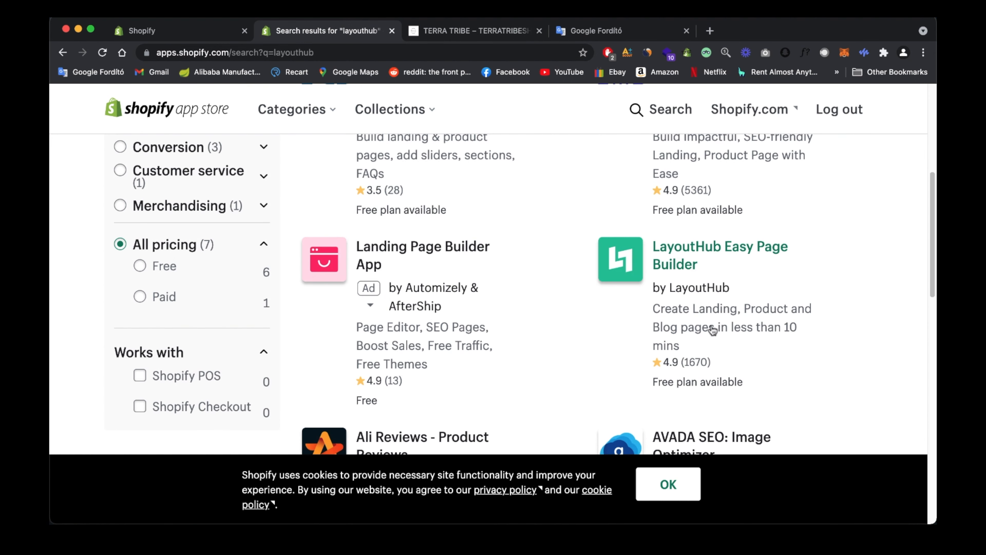
Open the LayoutHub Easy Page Builder listing in the app store and look over its overview
{"action": "left_click", "coordinate": [740, 268]}
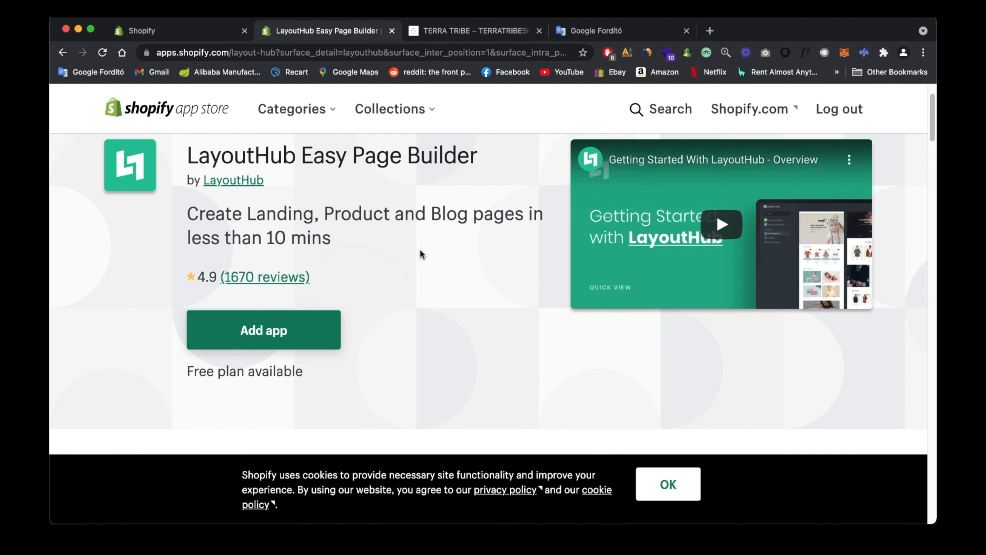
{"action": "scroll", "coordinate": [553, 260], "scroll_direction": "down", "scroll_amount": 4}
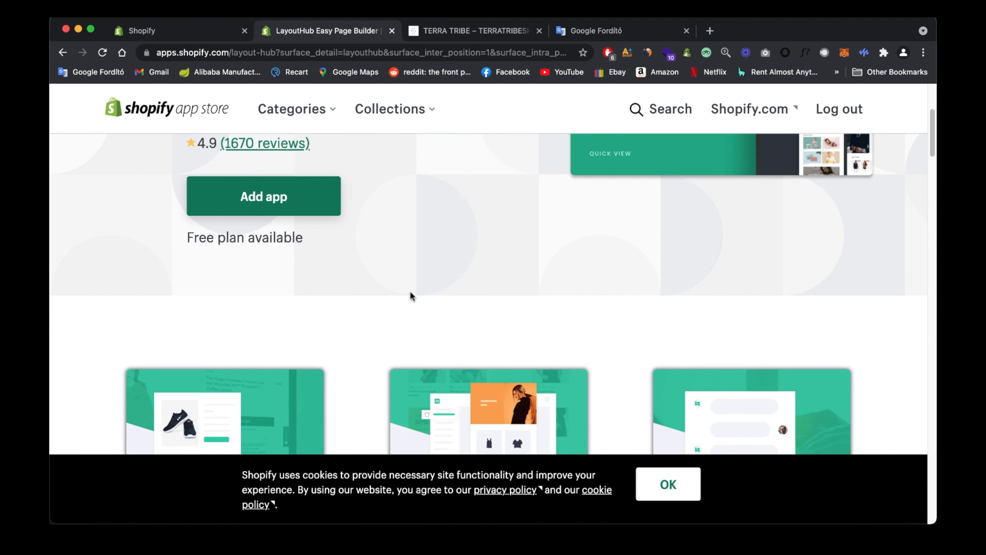
{"action": "scroll", "coordinate": [352, 269], "scroll_direction": "up", "scroll_amount": 3}
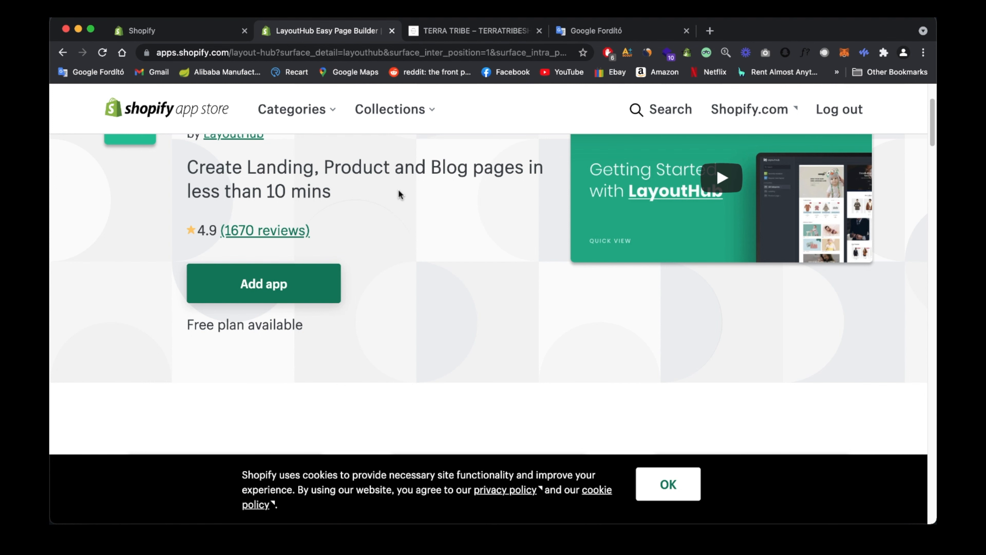
Close the app store listing and open LayoutHub - Easy Page Builder from the store's installed apps
{"action": "left_click", "coordinate": [392, 31]}
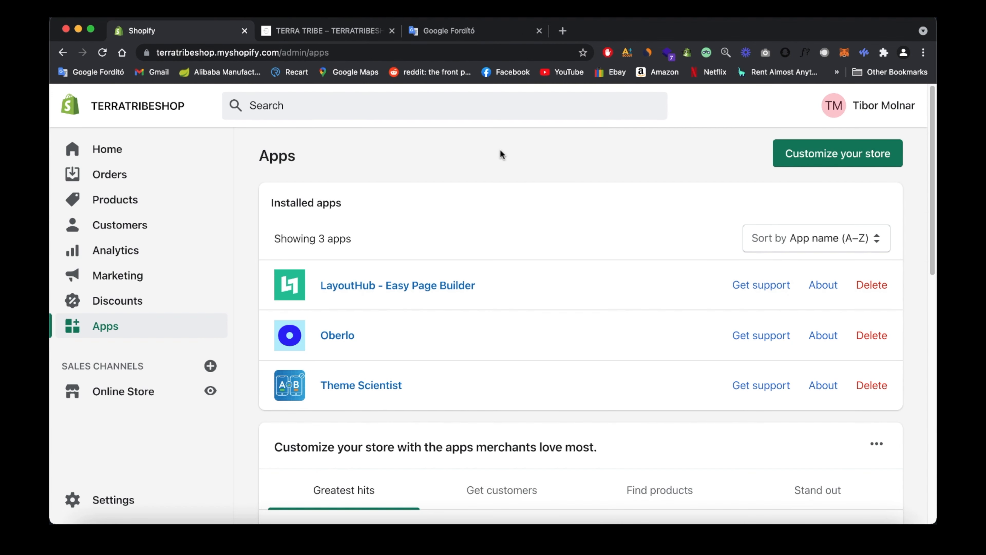
{"action": "left_click", "coordinate": [429, 288]}
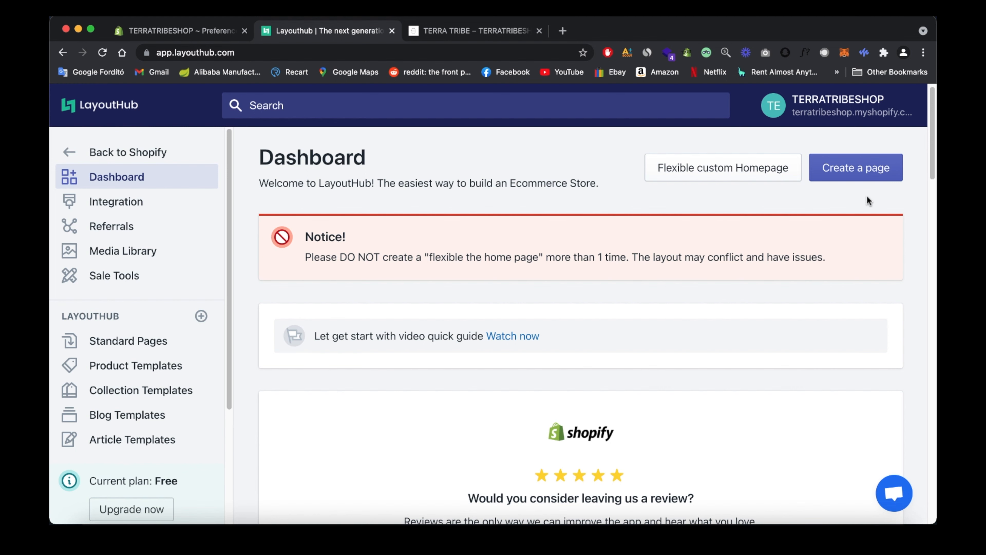
Create a new Standard Page with its header and footer shown
{"action": "left_click", "coordinate": [865, 174]}
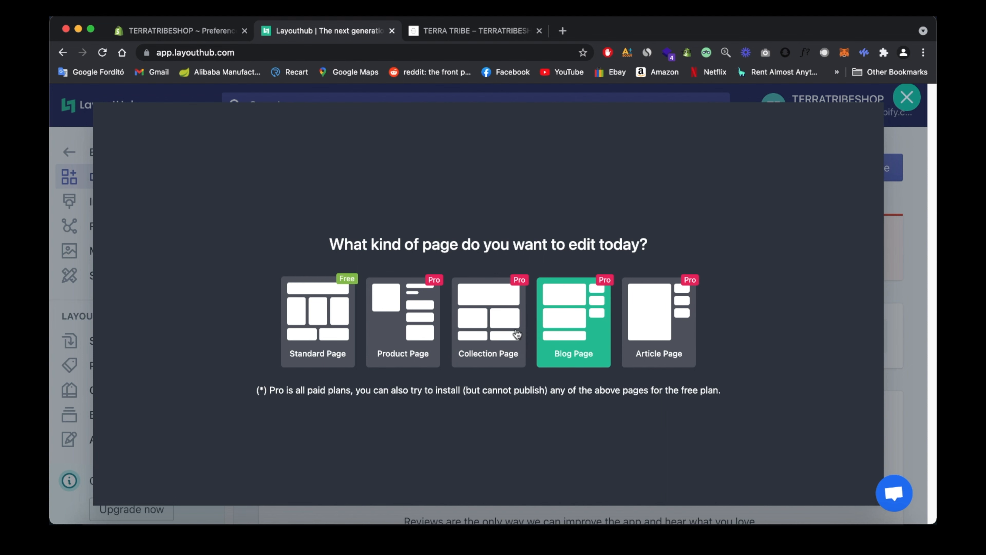
{"action": "left_click", "coordinate": [322, 327]}
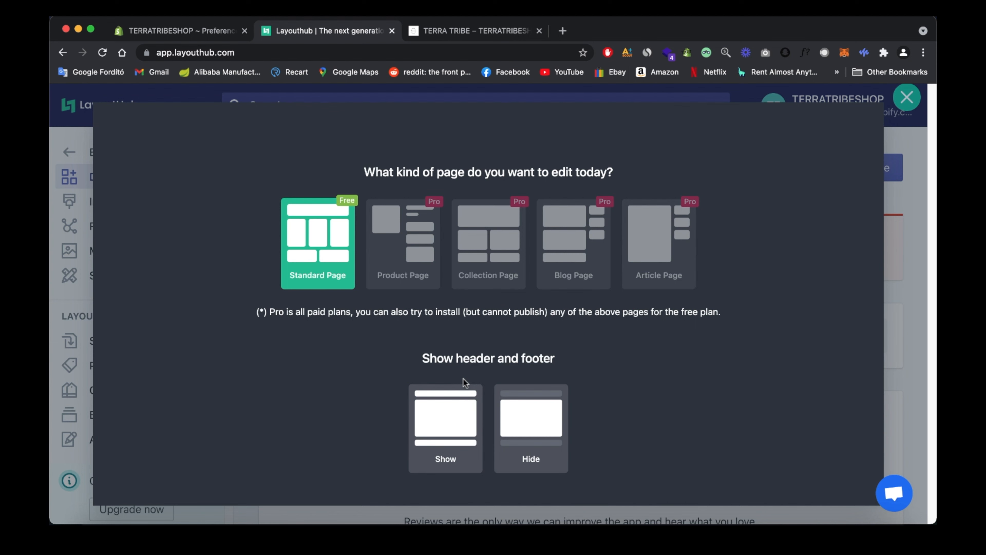
{"action": "left_click", "coordinate": [462, 397]}
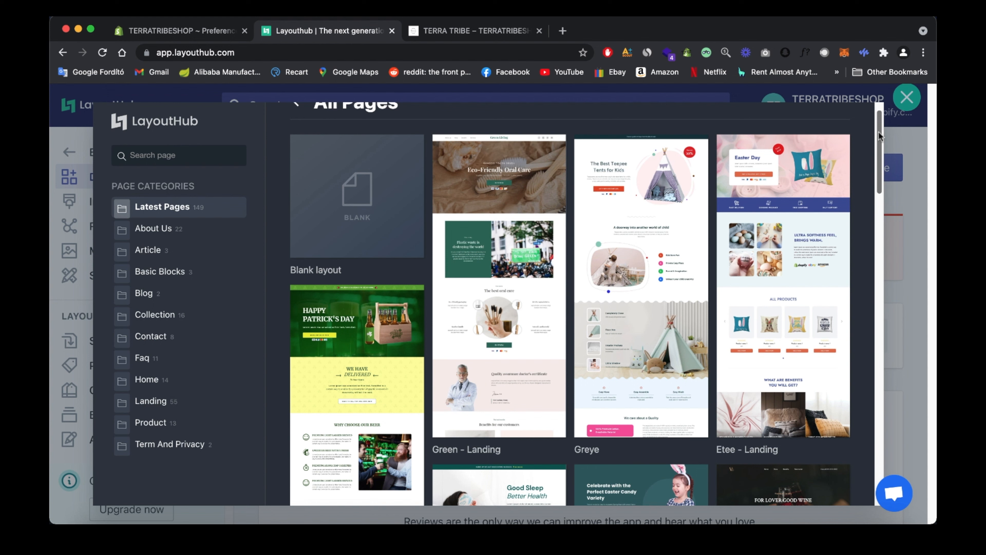
Browse the latest page templates and open a preview of the Green - Landing template
{"action": "left_click_drag", "start_coordinate": [880, 134], "coordinate": [881, 190]}
{"action": "scroll", "coordinate": [400, 285], "scroll_direction": "down", "scroll_amount": 1}
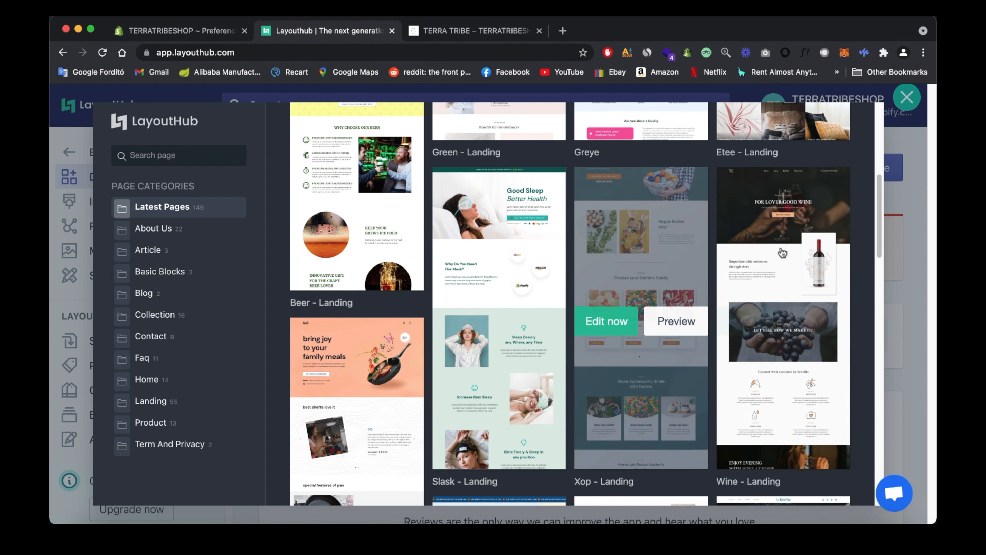
{"action": "scroll", "coordinate": [598, 280], "scroll_direction": "down", "scroll_amount": 1}
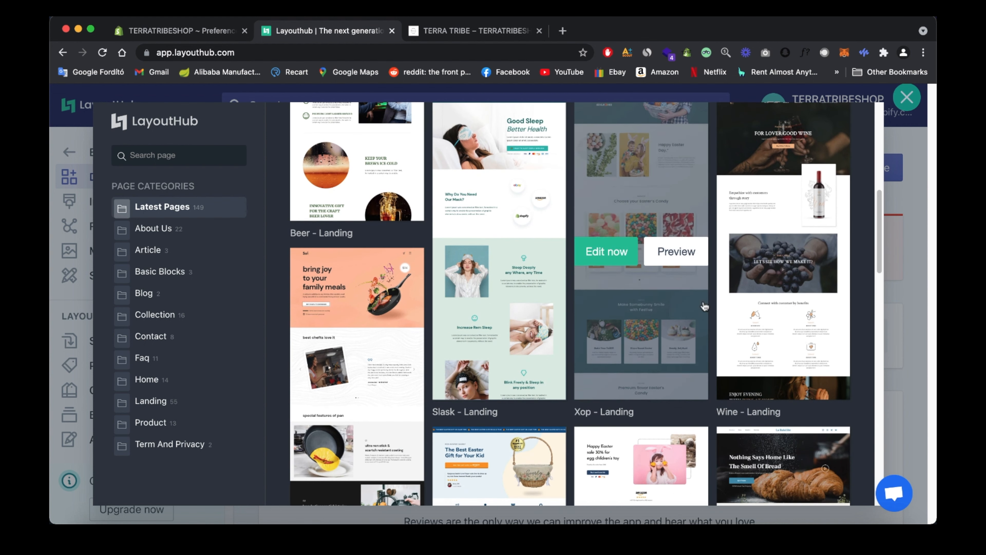
{"action": "left_click_drag", "start_coordinate": [878, 202], "coordinate": [876, 388]}
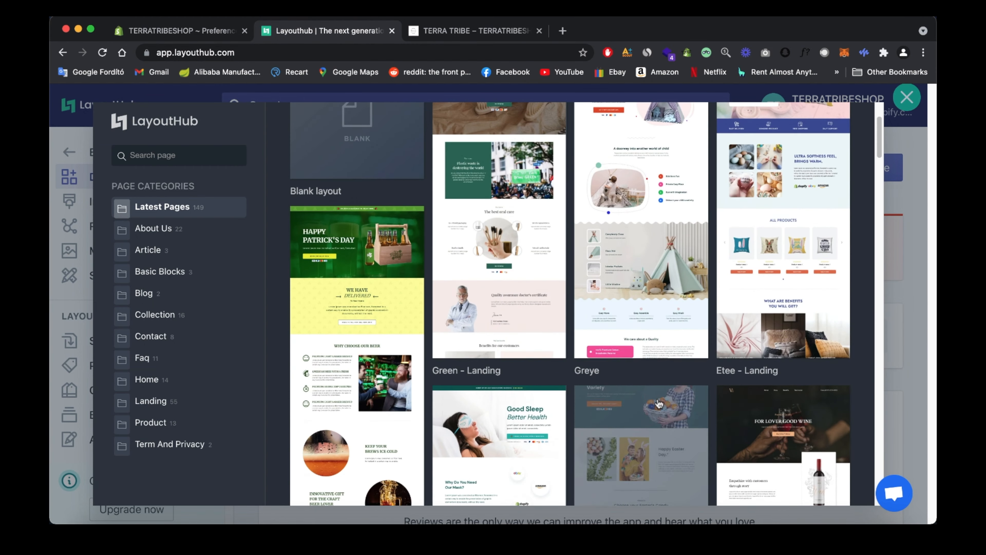
{"action": "scroll", "coordinate": [659, 404], "scroll_direction": "up", "scroll_amount": 1}
{"action": "mouse_move", "coordinate": [505, 215]}
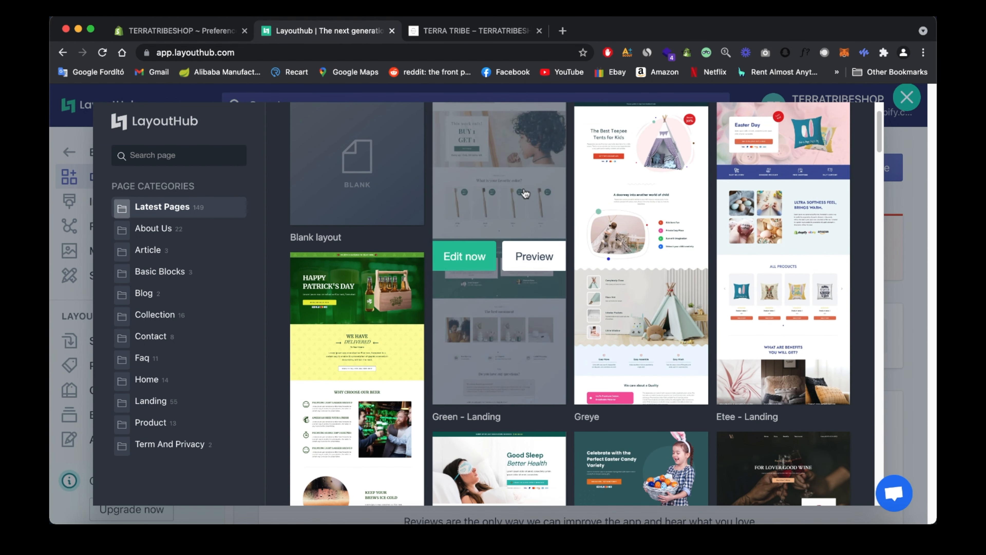
{"action": "scroll", "coordinate": [501, 225], "scroll_direction": "down", "scroll_amount": 1}
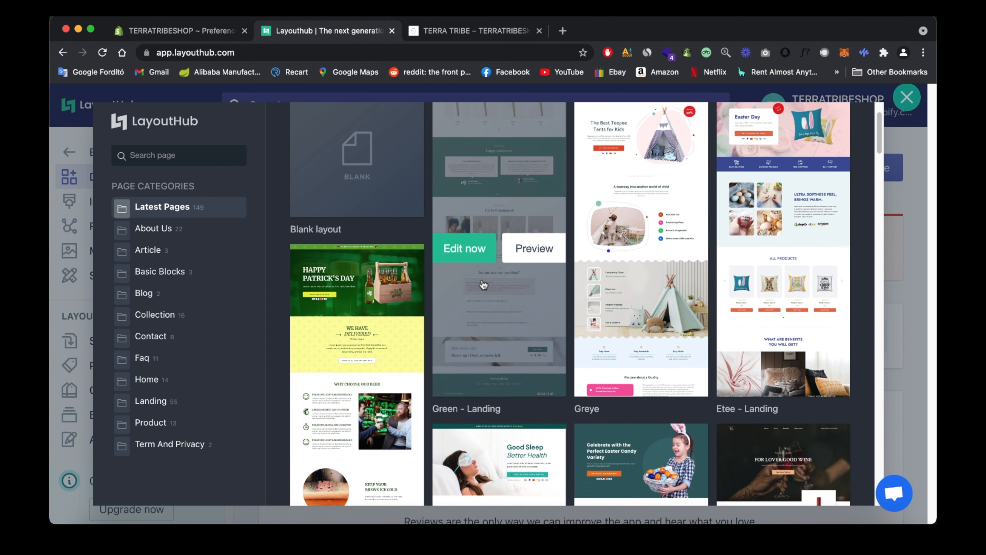
{"action": "left_click", "coordinate": [530, 251]}
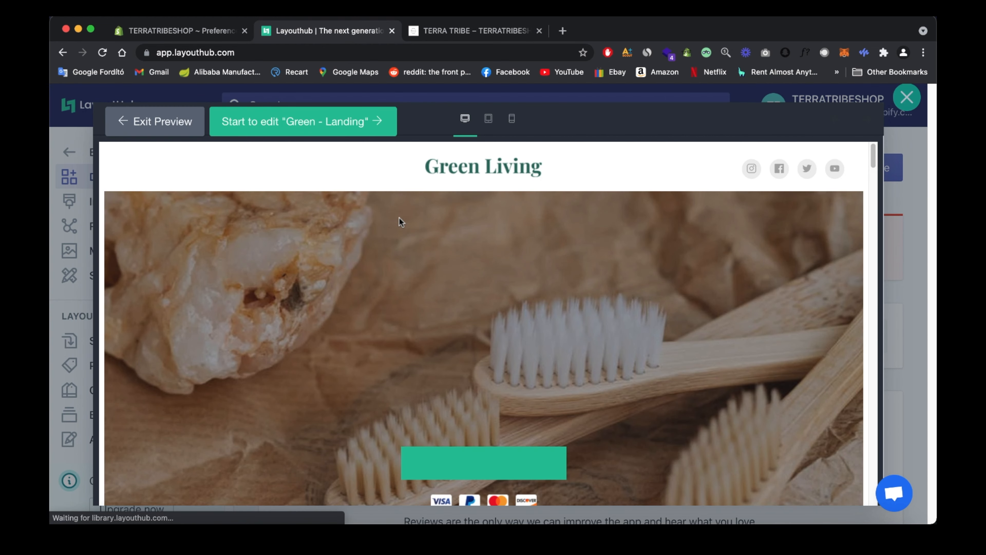
Look through the Green - Landing preview from its hero banner down to the buy-one-get-one offer
{"action": "scroll", "coordinate": [583, 254], "scroll_direction": "down", "scroll_amount": 5}
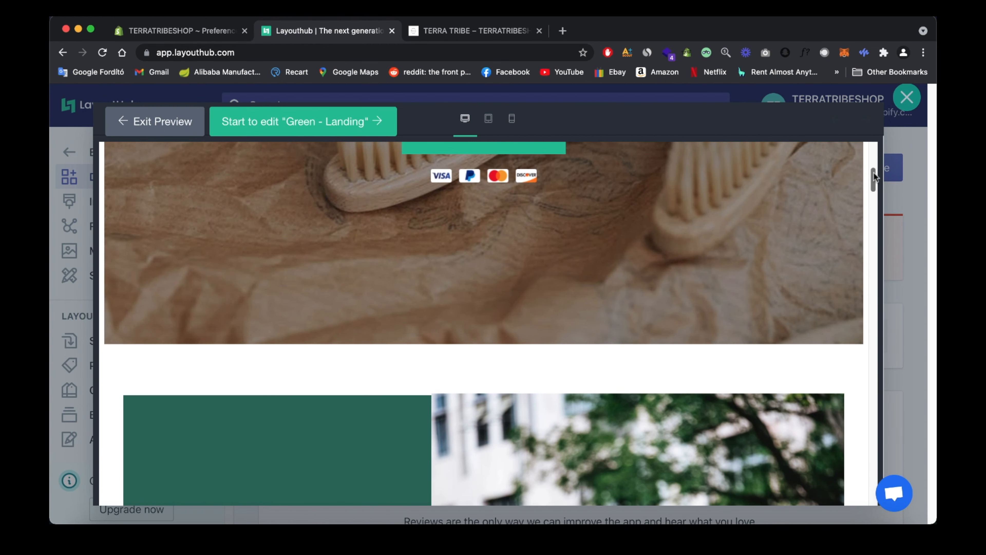
{"action": "scroll", "coordinate": [869, 194], "scroll_direction": "down", "scroll_amount": 10}
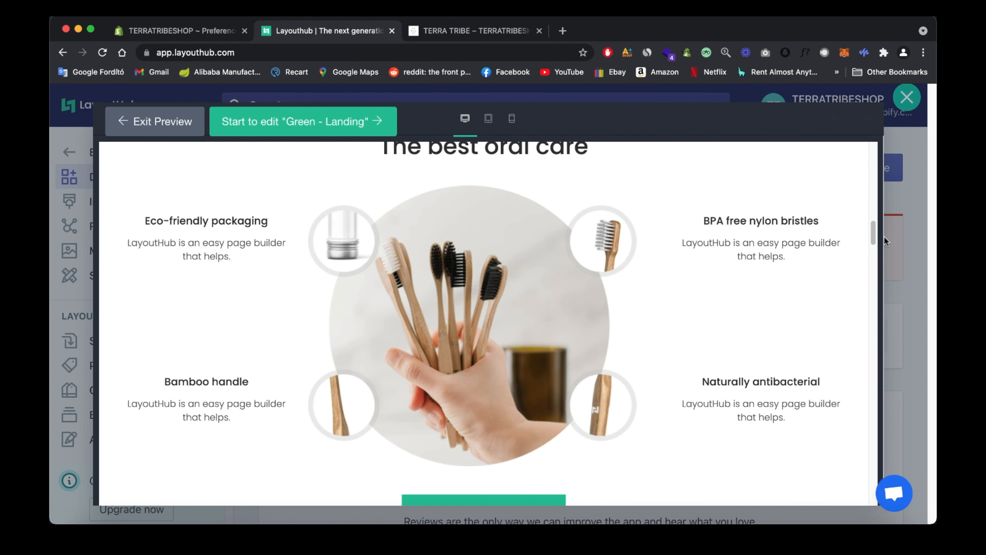
{"action": "scroll", "coordinate": [575, 212], "scroll_direction": "up", "scroll_amount": 1}
{"action": "scroll", "coordinate": [544, 198], "scroll_direction": "up", "scroll_amount": 2}
{"action": "scroll", "coordinate": [456, 214], "scroll_direction": "down", "scroll_amount": 4}
{"action": "left_click_drag", "start_coordinate": [873, 237], "coordinate": [873, 328]}
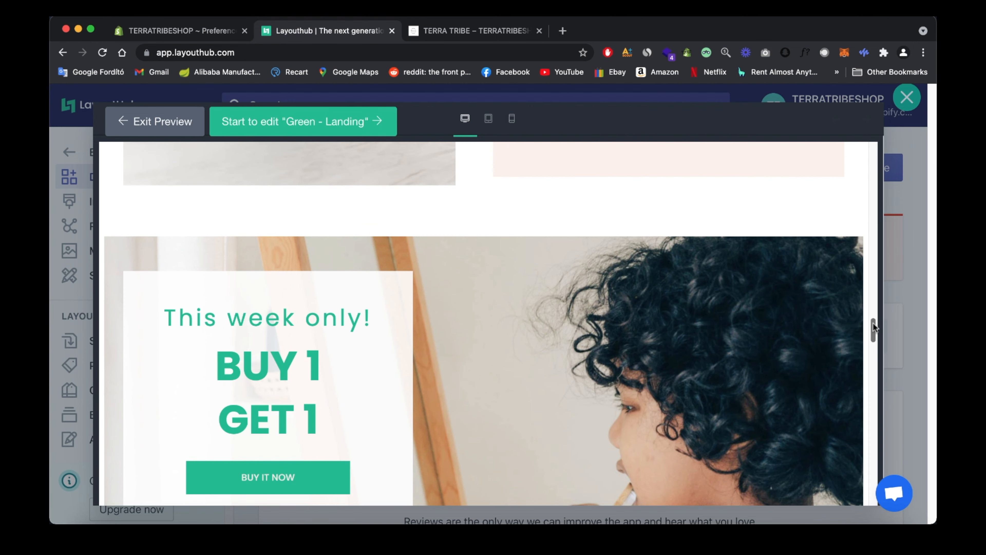
{"action": "scroll", "coordinate": [873, 332], "scroll_direction": "down", "scroll_amount": 4}
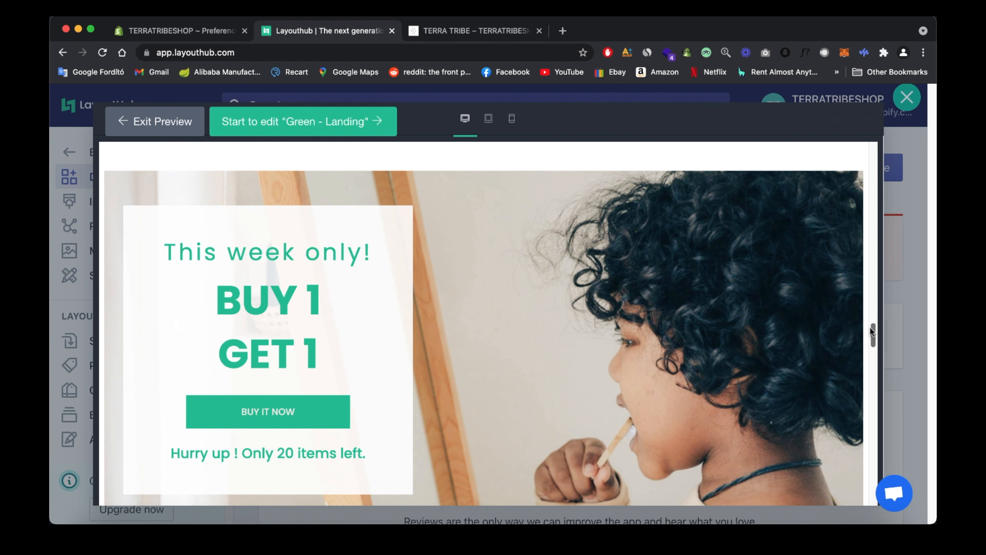
{"action": "left_click_drag", "start_coordinate": [872, 332], "coordinate": [891, 133]}
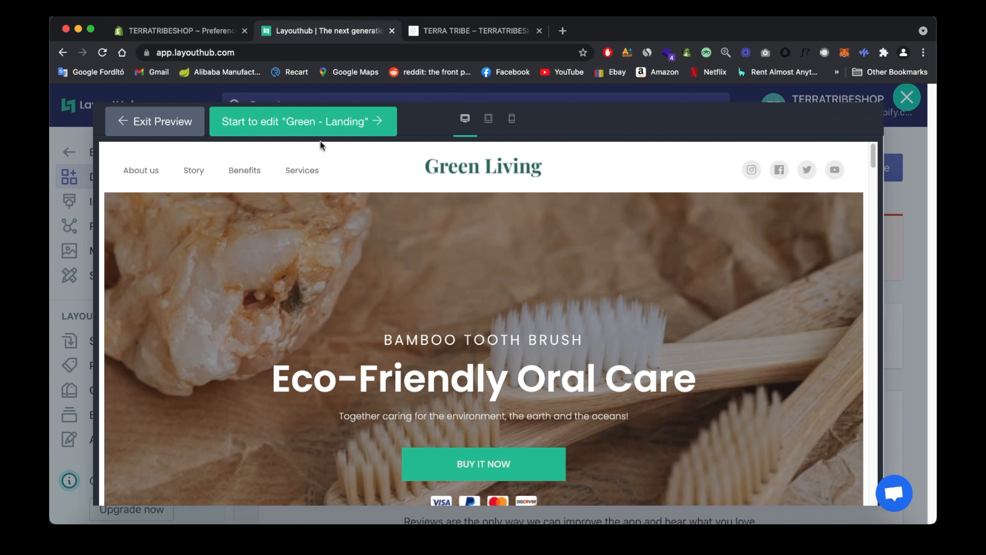
Start editing the Green - Landing template and dismiss the welcome message
{"action": "left_click", "coordinate": [326, 127]}
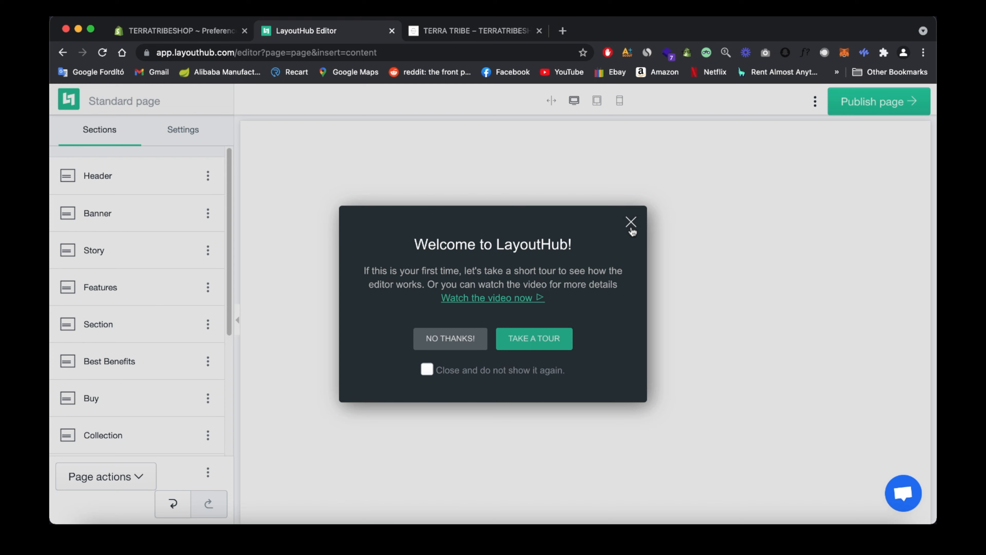
{"action": "left_click", "coordinate": [631, 223]}
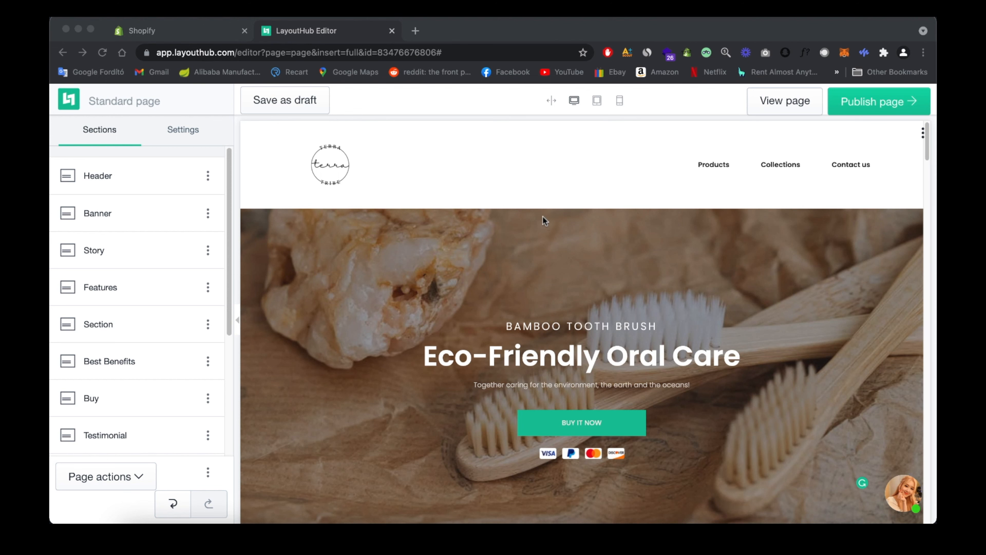
Review the template's sections from the hero banner down to the favorite-color products, and return to the section list
{"action": "scroll", "coordinate": [584, 229], "scroll_direction": "down", "scroll_amount": 10}
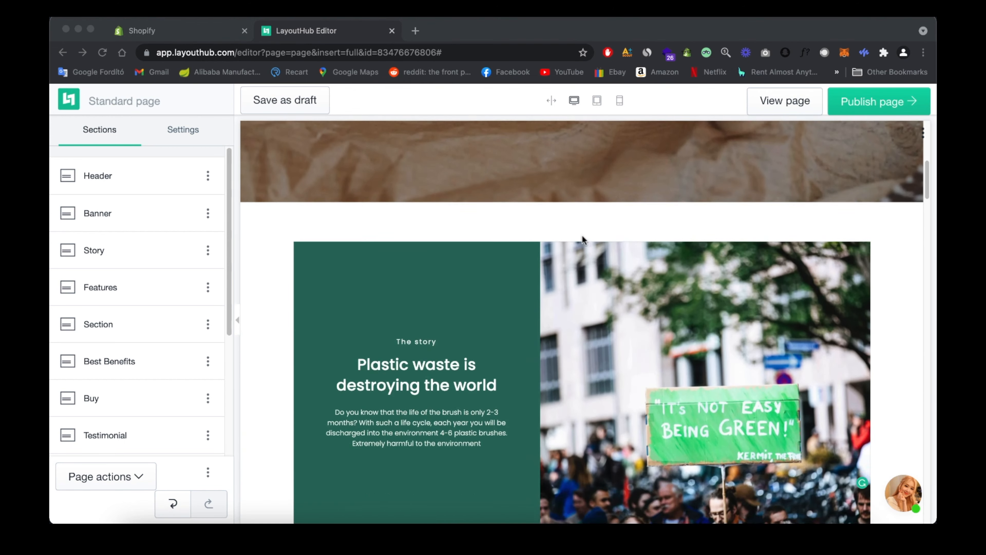
{"action": "scroll", "coordinate": [692, 232], "scroll_direction": "down", "scroll_amount": 15}
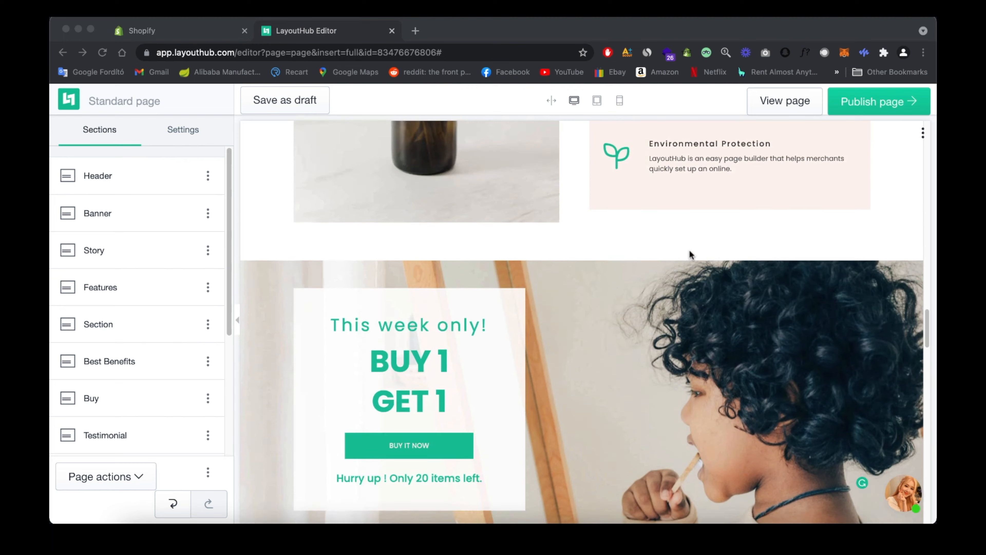
{"action": "scroll", "coordinate": [691, 233], "scroll_direction": "up", "scroll_amount": 3}
{"action": "left_click", "coordinate": [693, 209]}
{"action": "scroll", "coordinate": [656, 288], "scroll_direction": "down", "scroll_amount": 10}
{"action": "scroll", "coordinate": [655, 288], "scroll_direction": "up", "scroll_amount": 5}
{"action": "scroll", "coordinate": [649, 283], "scroll_direction": "down", "scroll_amount": 6}
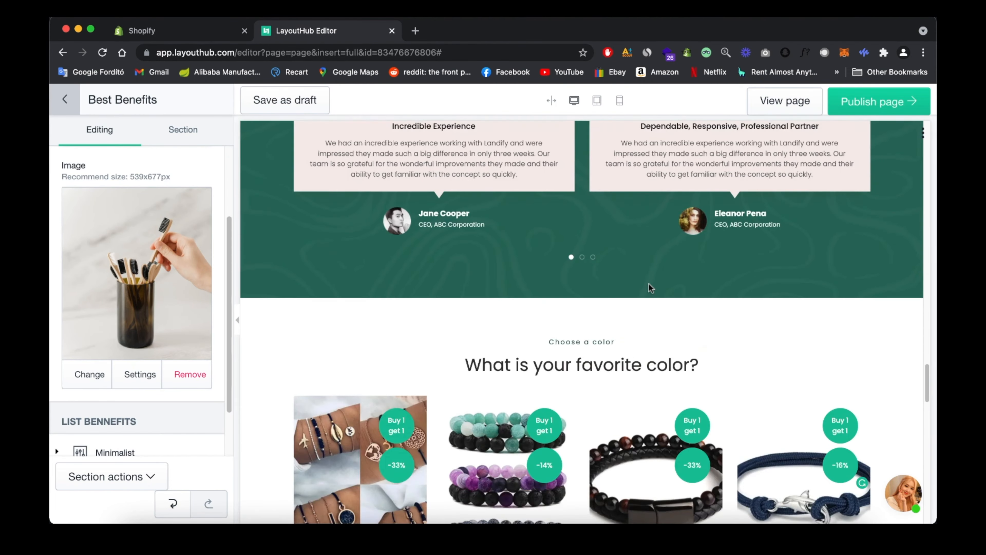
{"action": "scroll", "coordinate": [649, 284], "scroll_direction": "up", "scroll_amount": 15}
{"action": "scroll", "coordinate": [649, 284], "scroll_direction": "up", "scroll_amount": 10}
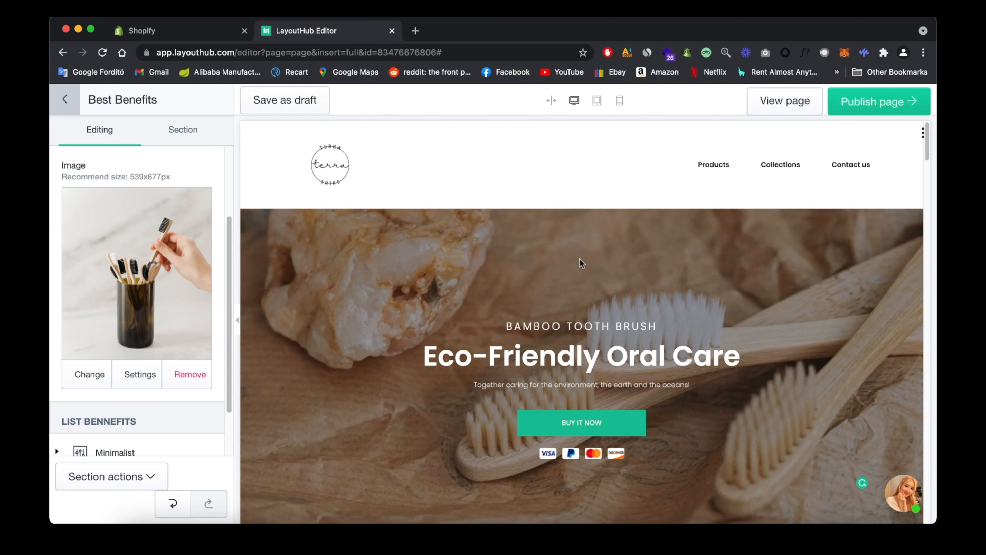
{"action": "left_click", "coordinate": [76, 111]}
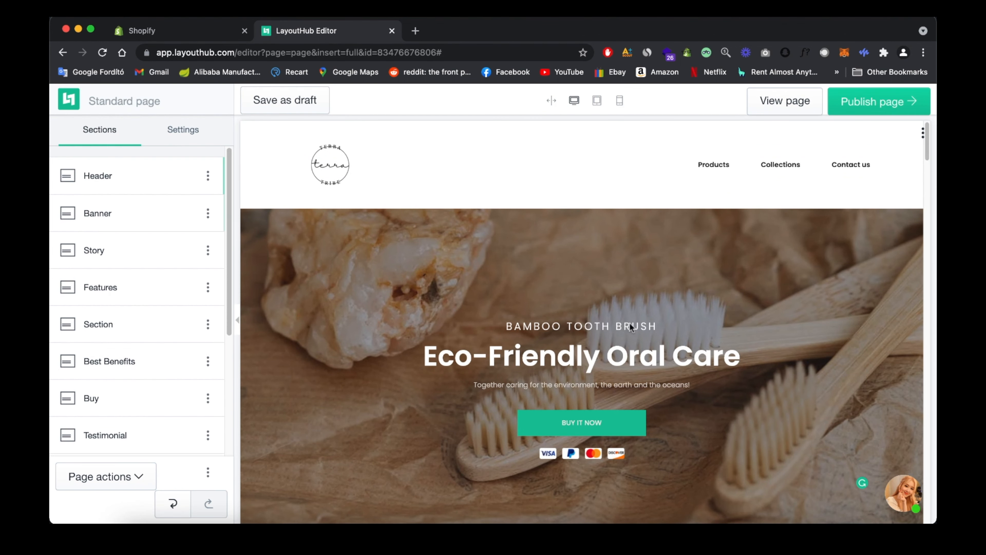
Change the banner title to "Eco-Friendly Bracelets"
{"action": "scroll", "coordinate": [817, 266], "scroll_direction": "down", "scroll_amount": 2}
{"action": "scroll", "coordinate": [830, 227], "scroll_direction": "down", "scroll_amount": 1}
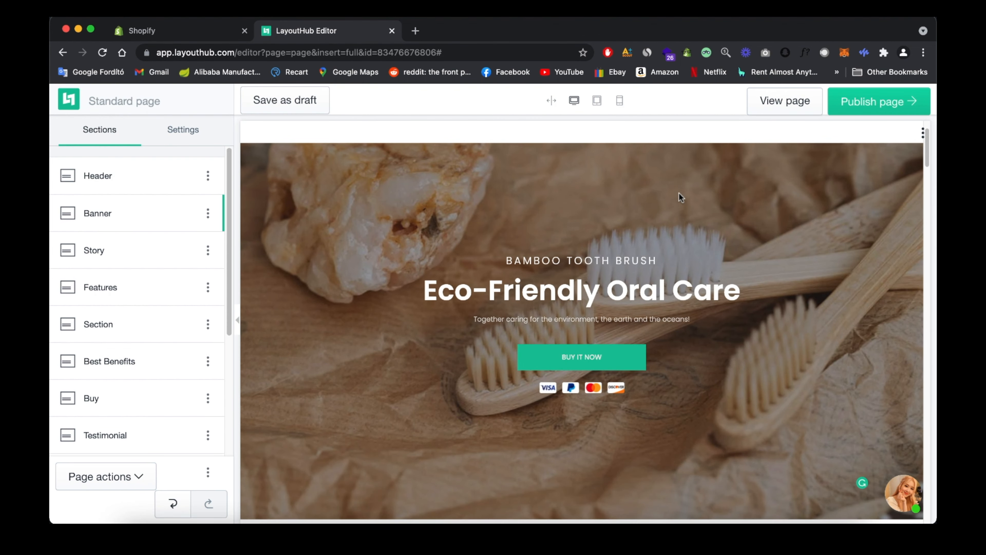
{"action": "scroll", "coordinate": [675, 225], "scroll_direction": "up", "scroll_amount": 1}
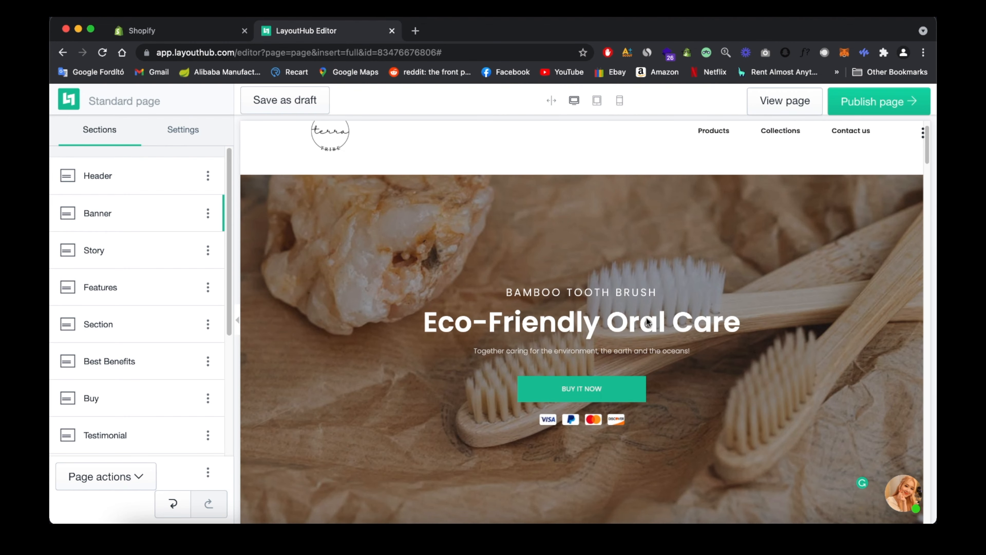
{"action": "left_click", "coordinate": [645, 324]}
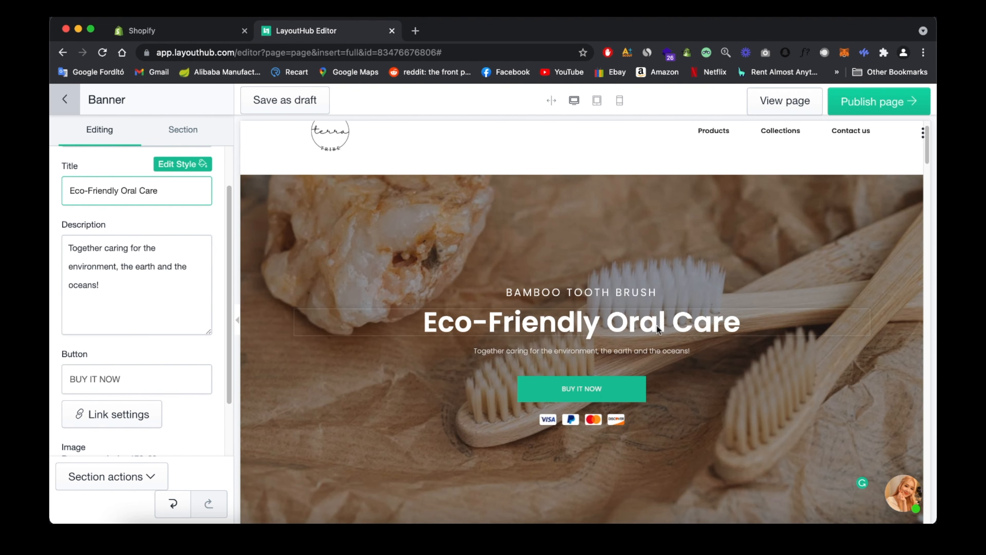
{"action": "left_click_drag", "start_coordinate": [740, 323], "coordinate": [609, 327]}
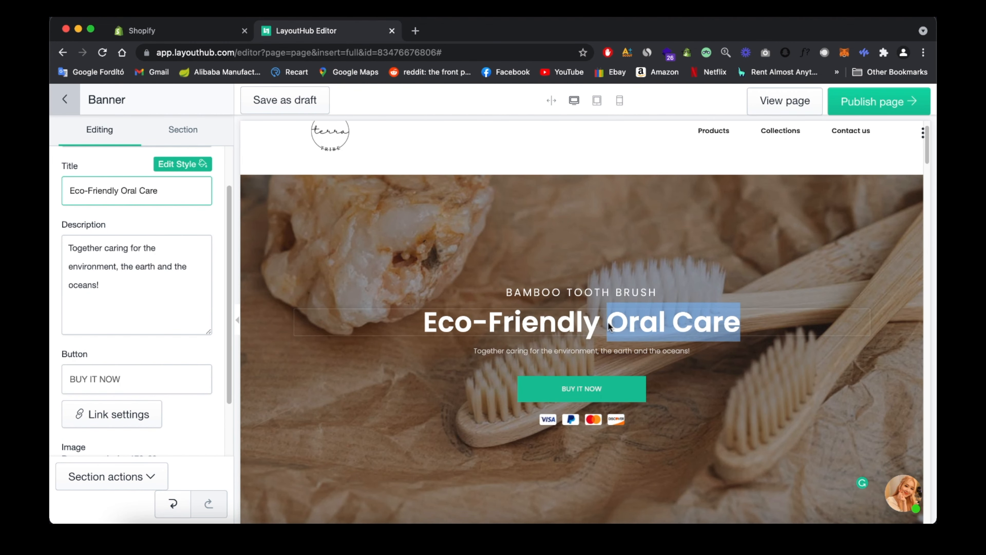
{"action": "key", "text": "BackSpace"}
{"action": "type", "text": "B"}
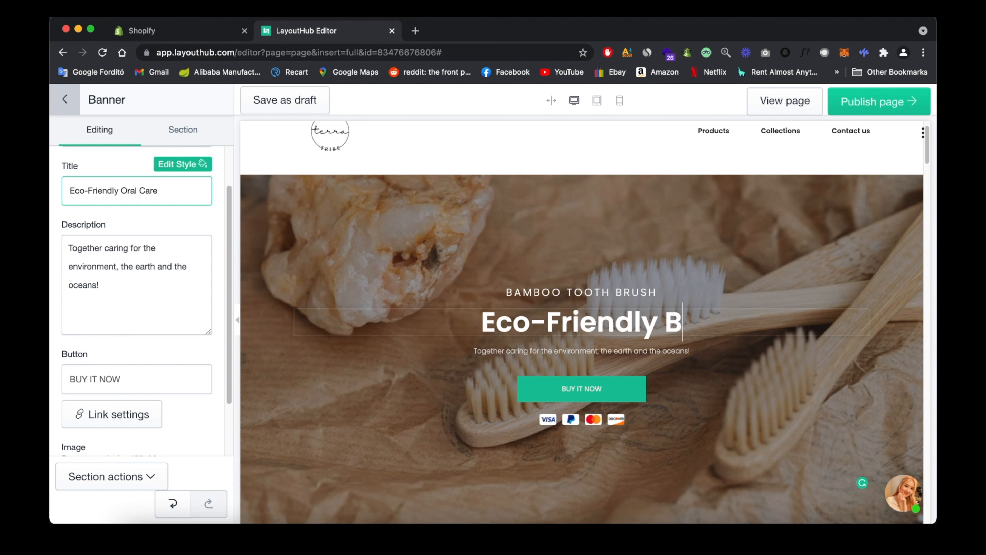
{"action": "type", "text": "racelets"}
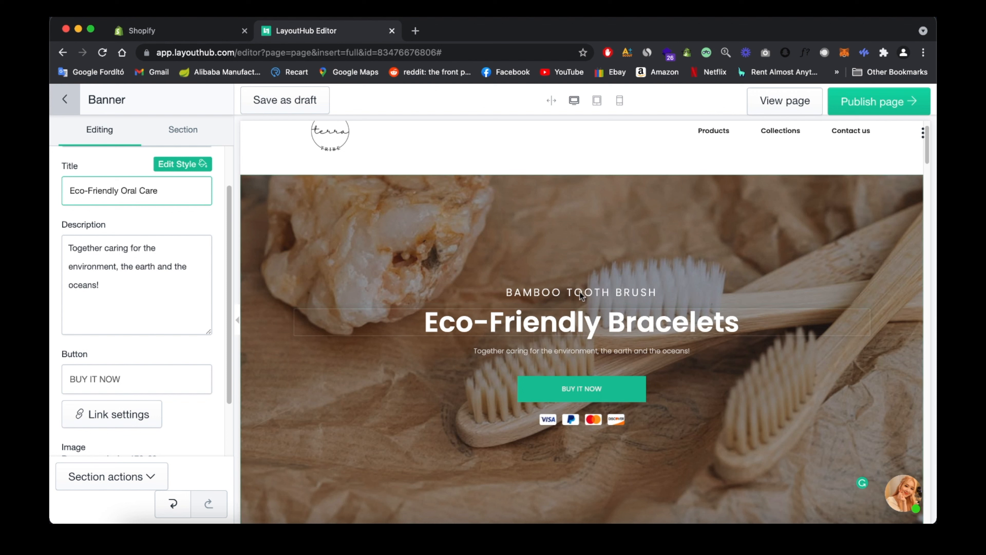
Replace the banner description beneath the title with "Hand made"
{"action": "triple_click", "coordinate": [555, 353]}
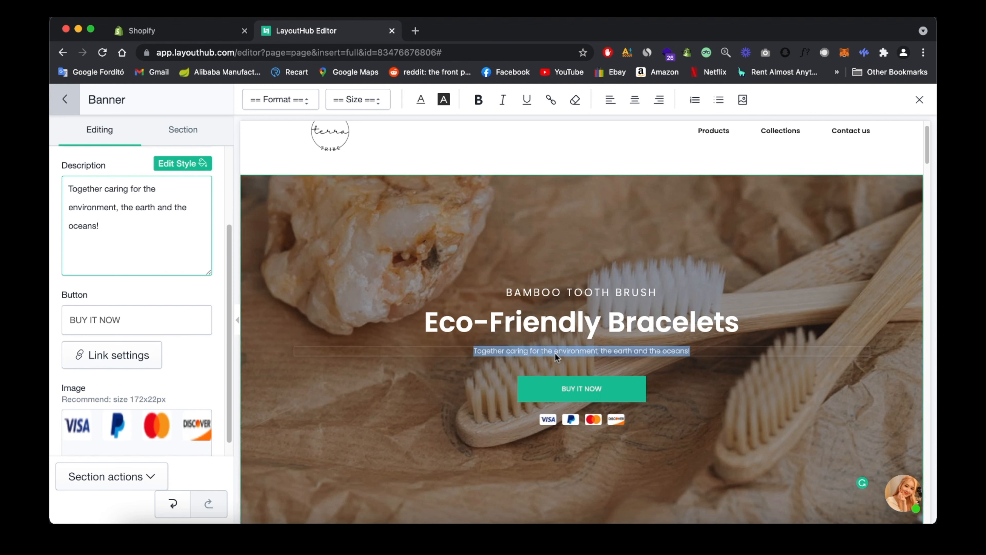
{"action": "type", "text": "M"}
{"action": "key", "text": "BackSpace"}
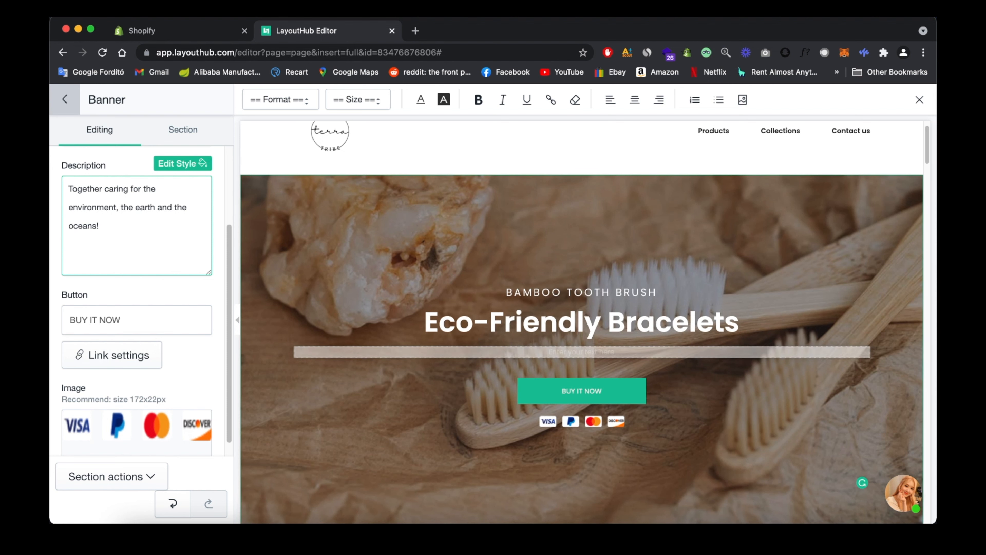
{"action": "type", "text": "h"}
{"action": "key", "text": "super+a"}
{"action": "type", "text": "Hand made"}
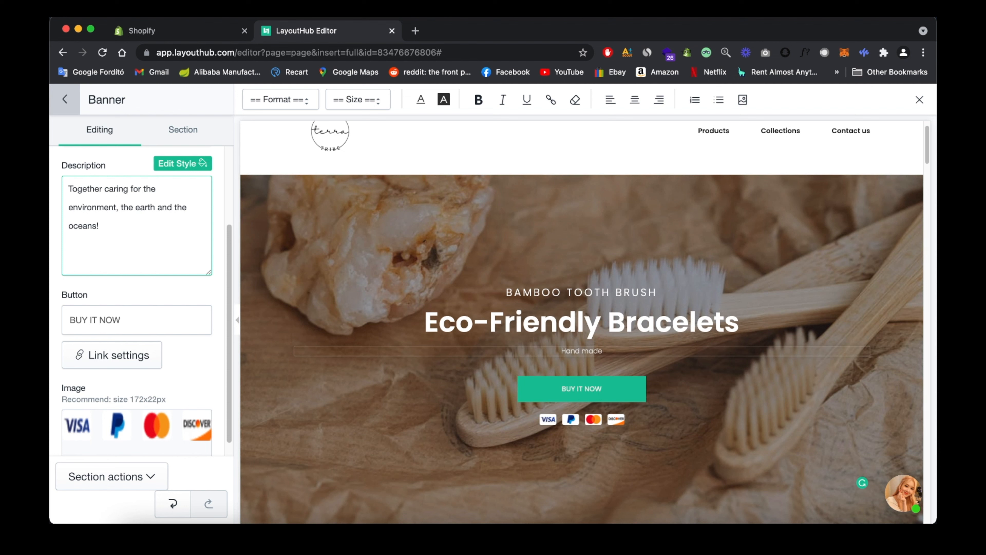
Complete the banner description as "Hand made by our lovely team" and change the top title to "TerraTribe summer collection"
{"action": "type", "text": " by our lovely team"}
{"action": "left_click", "coordinate": [561, 295]}
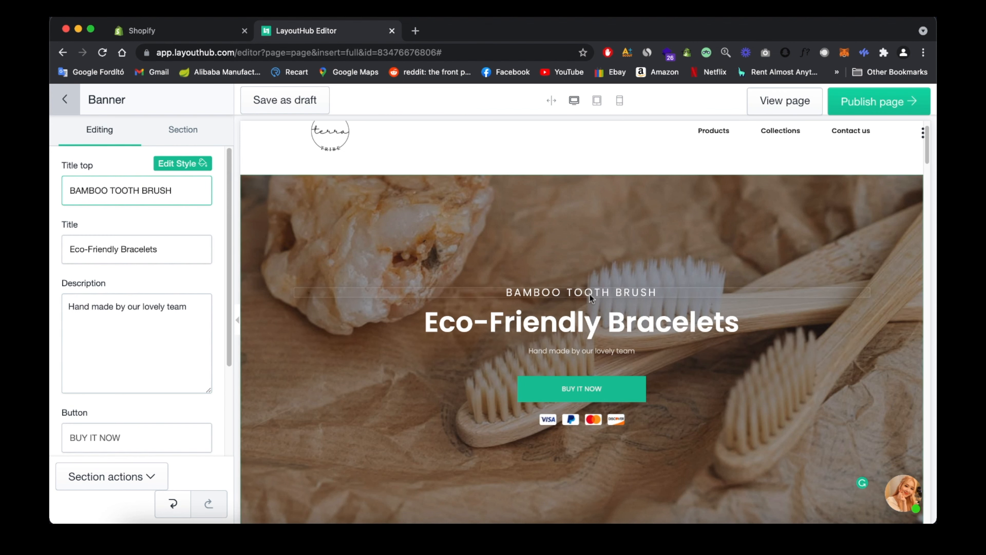
{"action": "triple_click", "coordinate": [545, 292]}
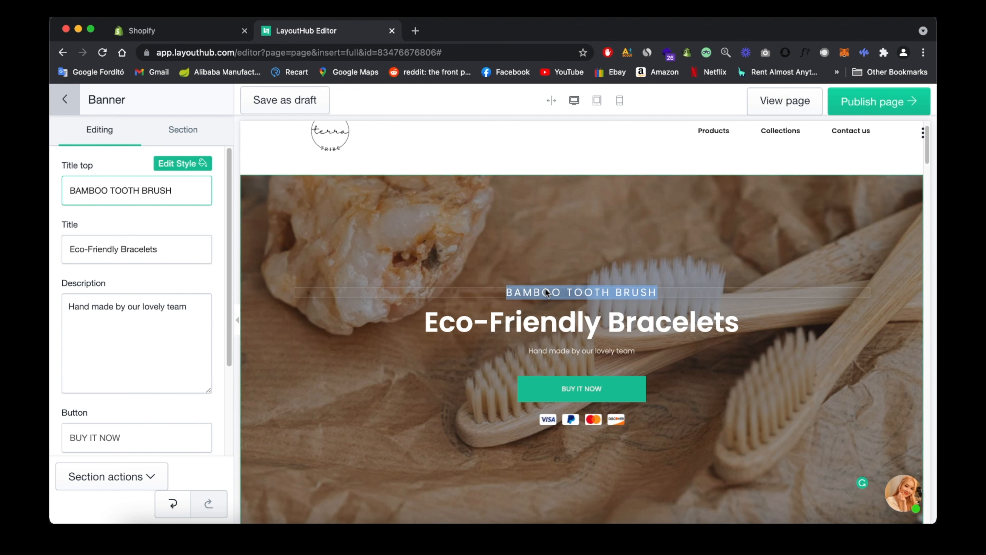
{"action": "key", "text": "BackSpace"}
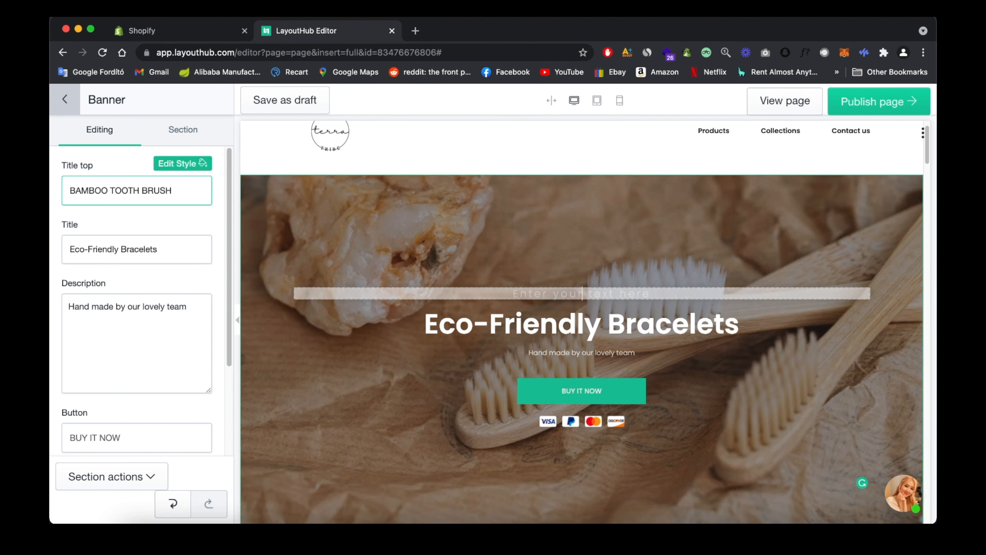
{"action": "type", "text": "Terra"}
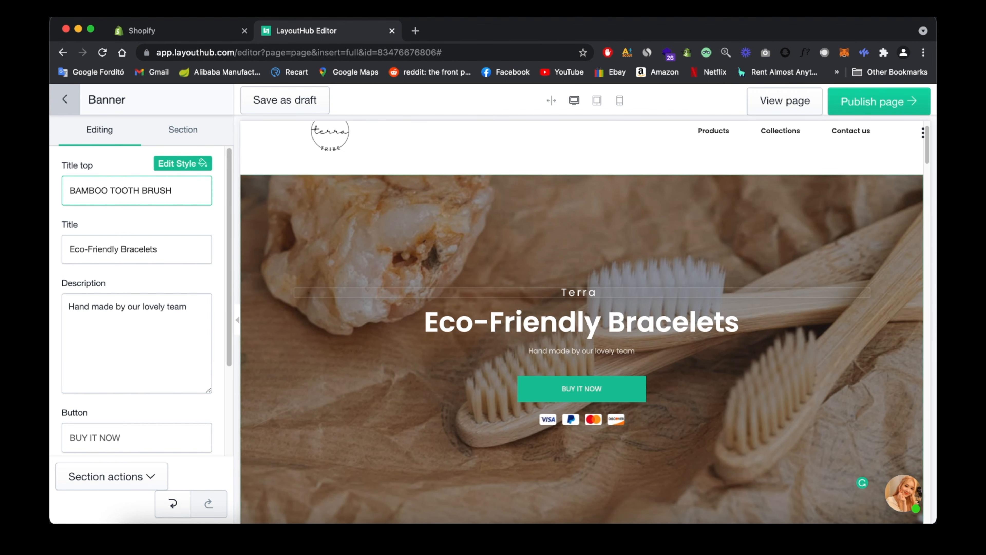
{"action": "type", "text": "Tribe"}
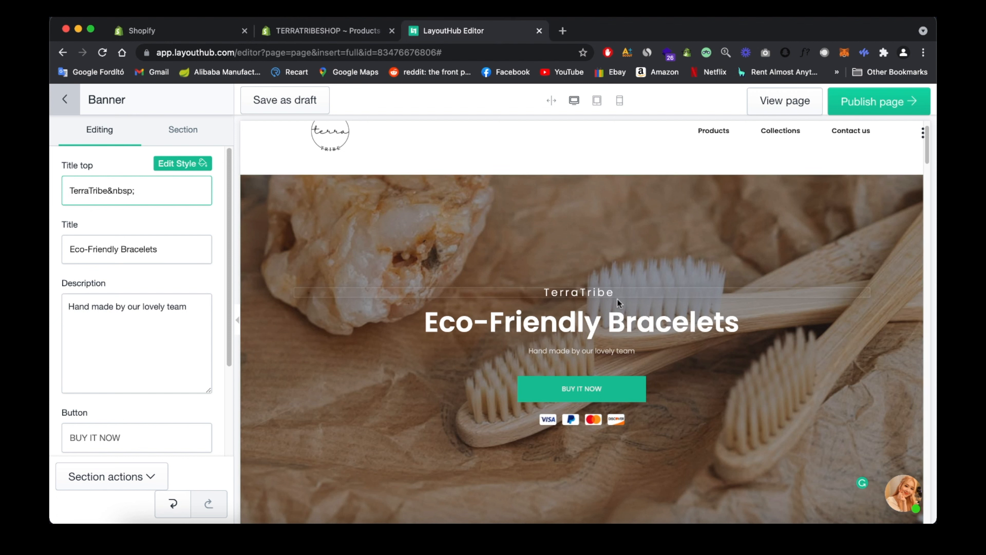
{"action": "type", "text": "summer collection"}
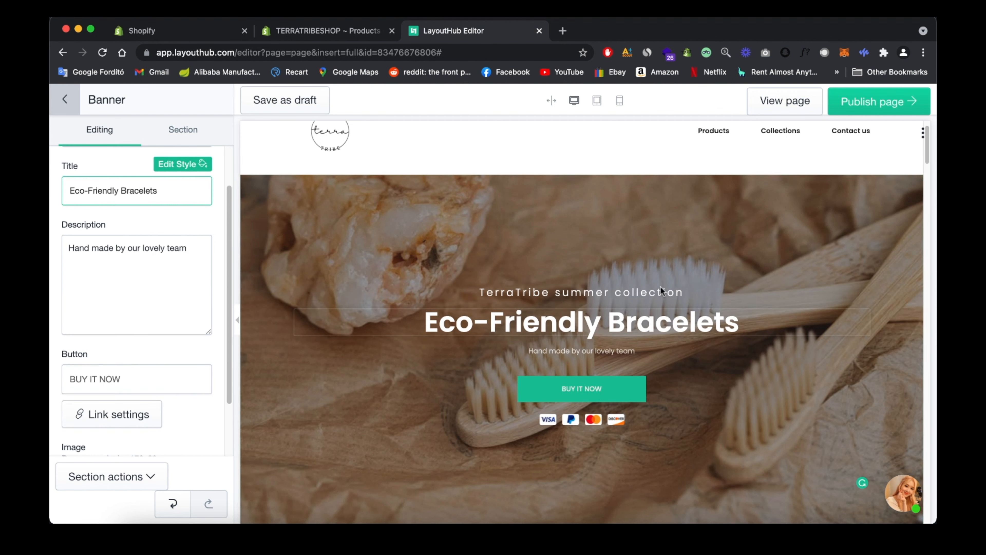
Review the banner's description, button and payment image settings
{"action": "left_click", "coordinate": [167, 271]}
{"action": "double_click", "coordinate": [123, 269]}
{"action": "left_click", "coordinate": [117, 282]}
{"action": "scroll", "coordinate": [110, 342], "scroll_direction": "down", "scroll_amount": 3}
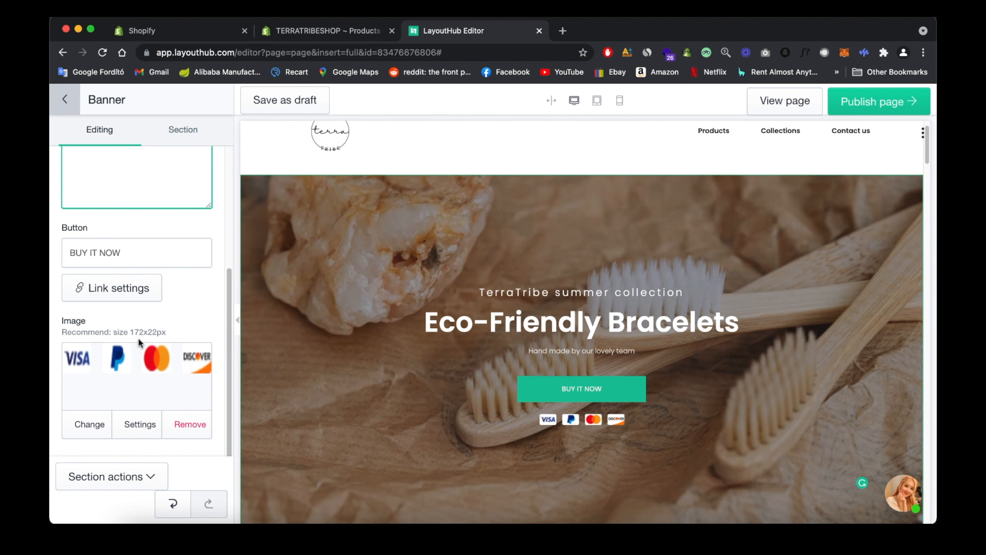
{"action": "scroll", "coordinate": [132, 340], "scroll_direction": "up", "scroll_amount": 1}
{"action": "scroll", "coordinate": [443, 340], "scroll_direction": "down", "scroll_amount": 1}
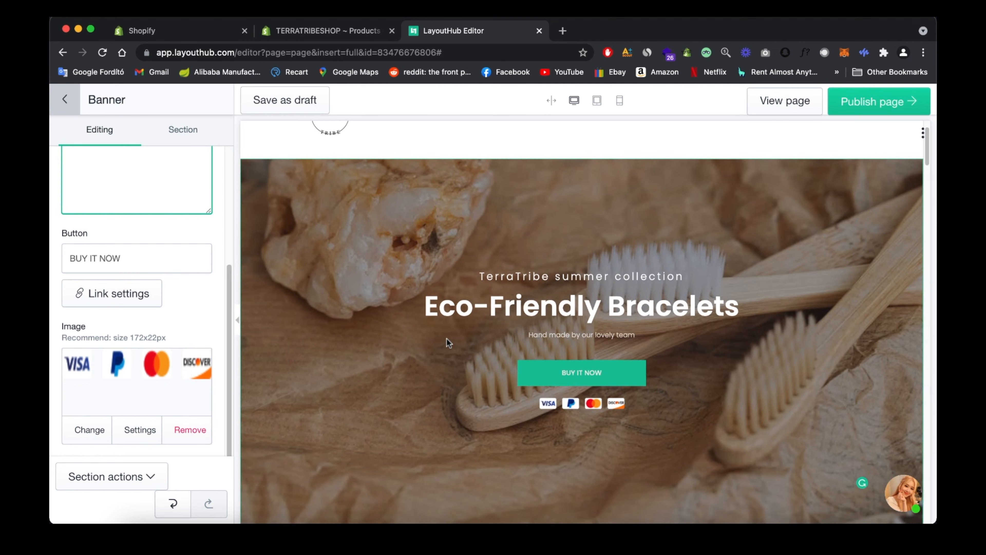
{"action": "scroll", "coordinate": [142, 381], "scroll_direction": "up", "scroll_amount": 1}
{"action": "scroll", "coordinate": [143, 381], "scroll_direction": "down", "scroll_amount": 1}
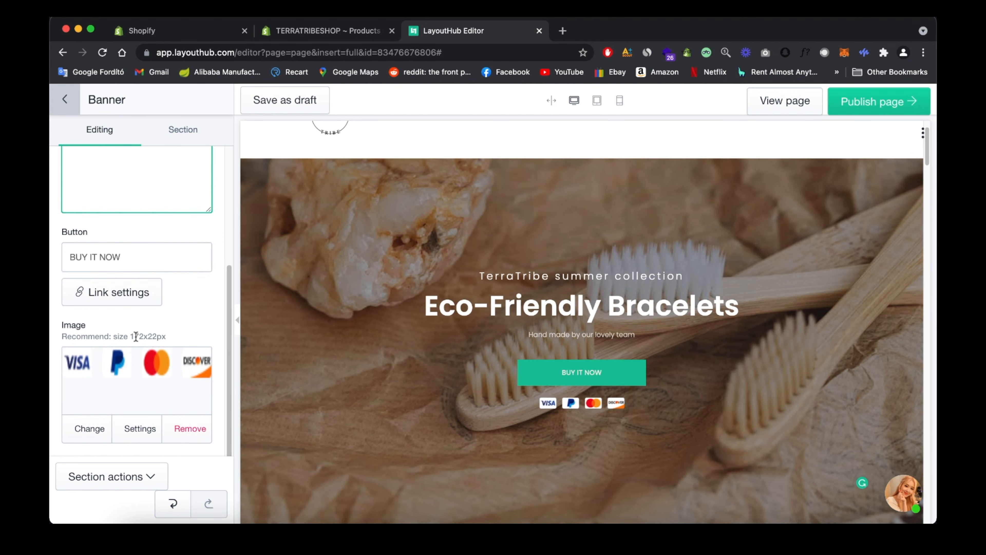
Link the banner button to the Summer collection and make the link open in a new window
{"action": "scroll", "coordinate": [135, 330], "scroll_direction": "up", "scroll_amount": 1}
{"action": "left_click", "coordinate": [127, 308]}
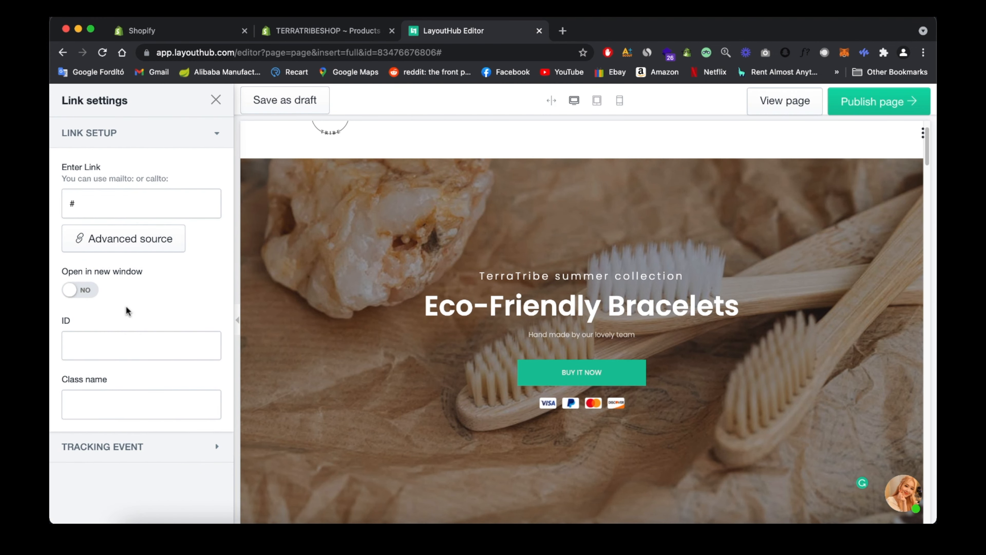
{"action": "left_click", "coordinate": [128, 240]}
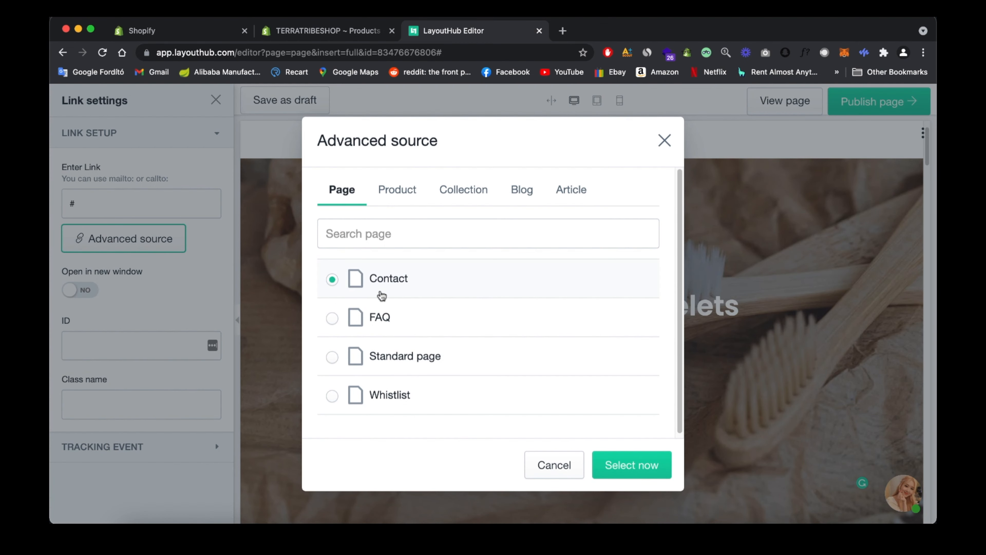
{"action": "left_click", "coordinate": [409, 193]}
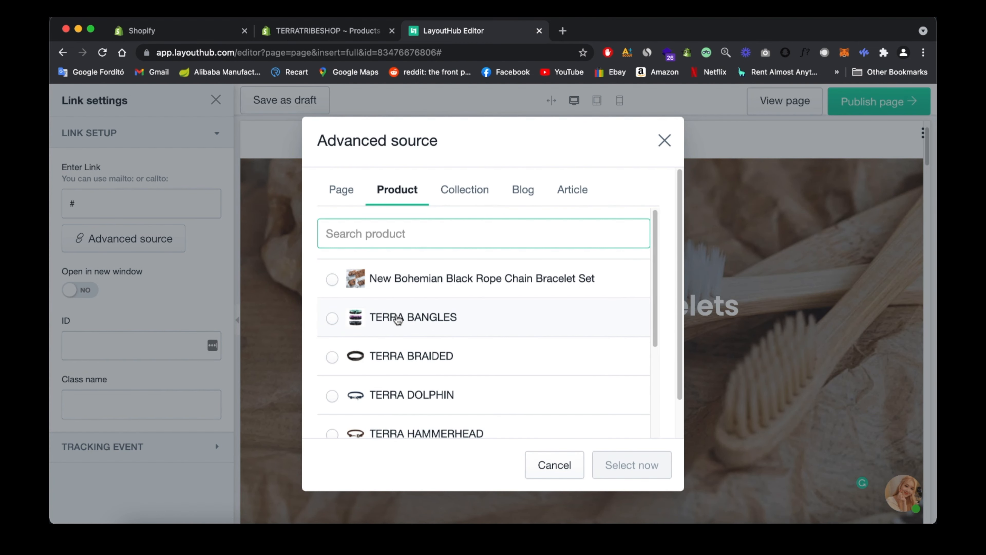
{"action": "left_click", "coordinate": [465, 193]}
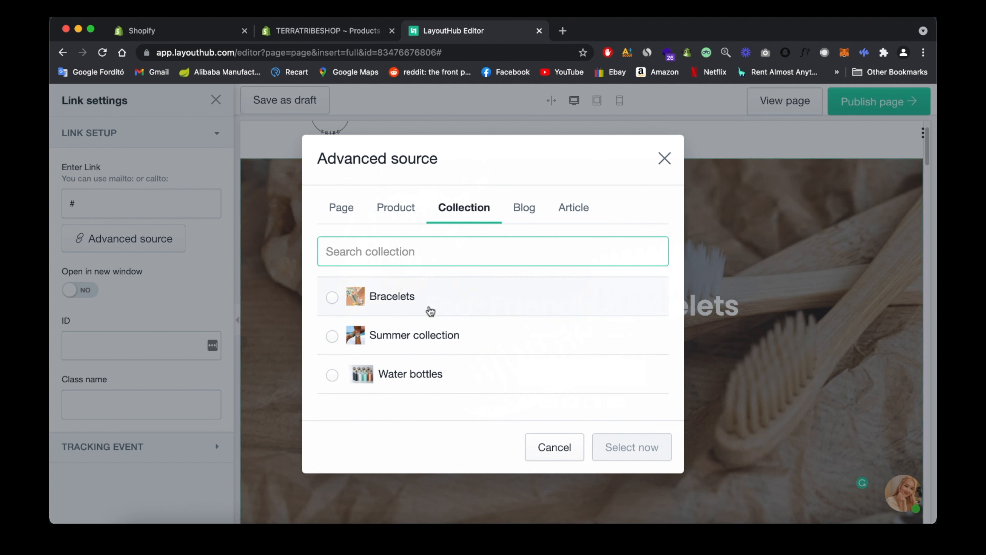
{"action": "left_click", "coordinate": [408, 336]}
{"action": "left_click", "coordinate": [633, 446]}
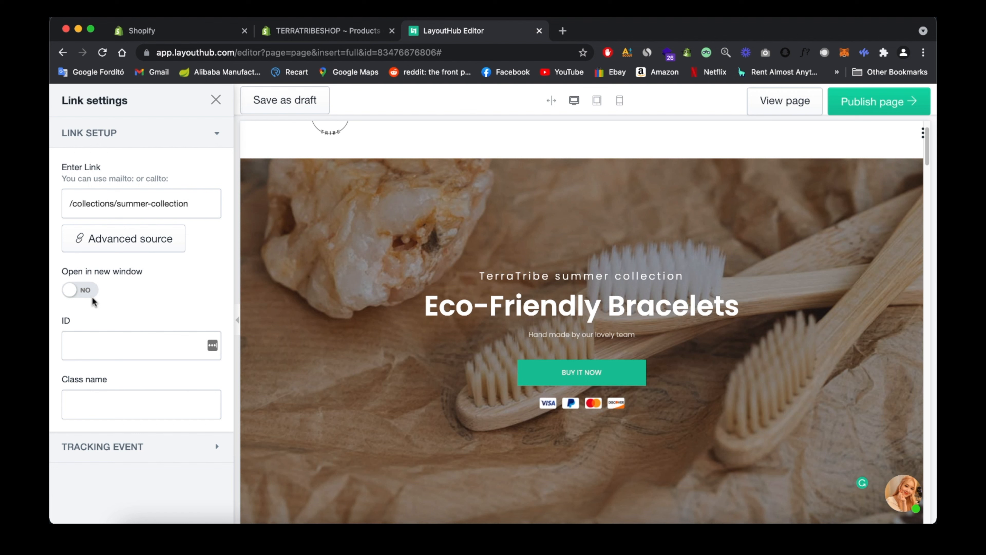
{"action": "left_click", "coordinate": [94, 302]}
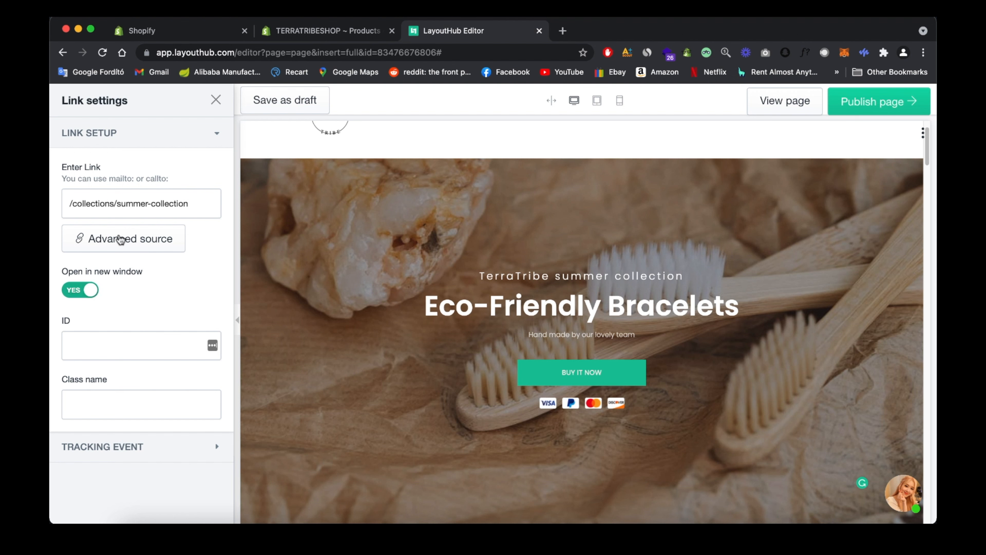
{"action": "left_click", "coordinate": [216, 100]}
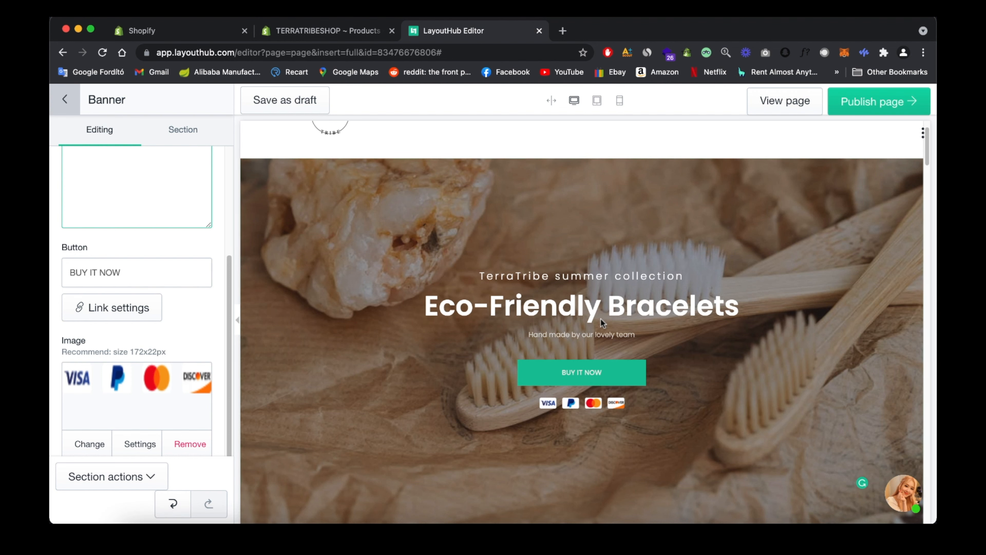
Open the image library for replacing the banner section's background image
{"action": "scroll", "coordinate": [669, 307], "scroll_direction": "down", "scroll_amount": 2}
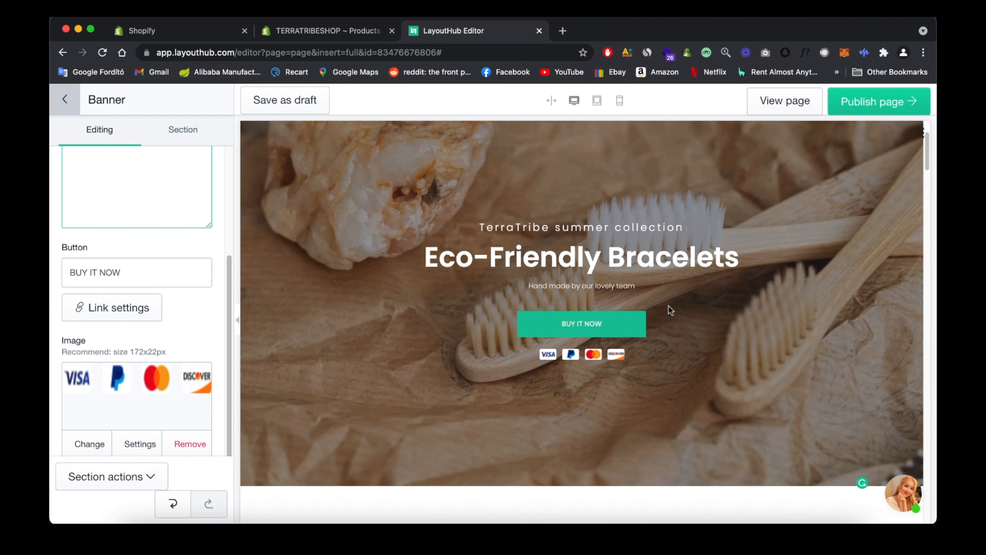
{"action": "scroll", "coordinate": [137, 330], "scroll_direction": "down", "scroll_amount": 1}
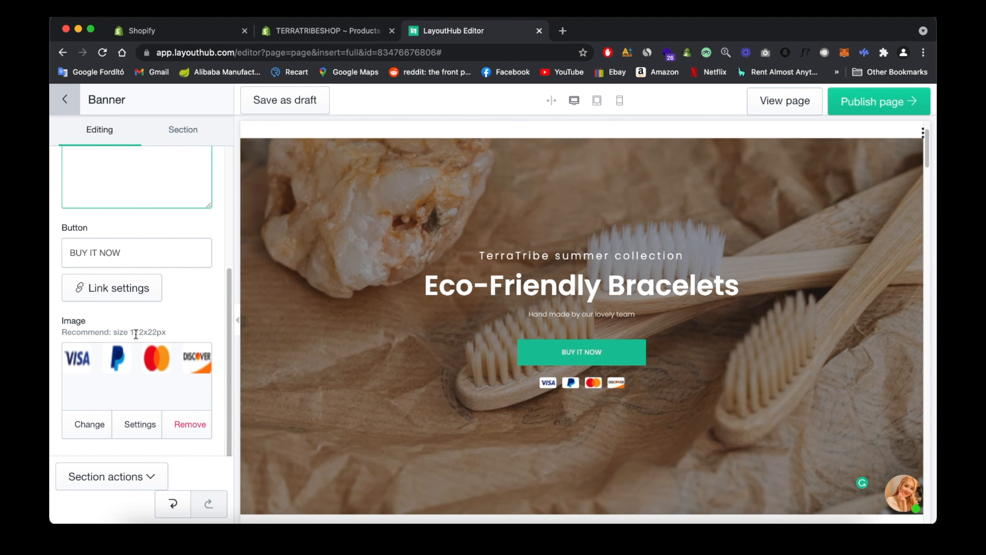
{"action": "scroll", "coordinate": [136, 335], "scroll_direction": "up", "scroll_amount": 5}
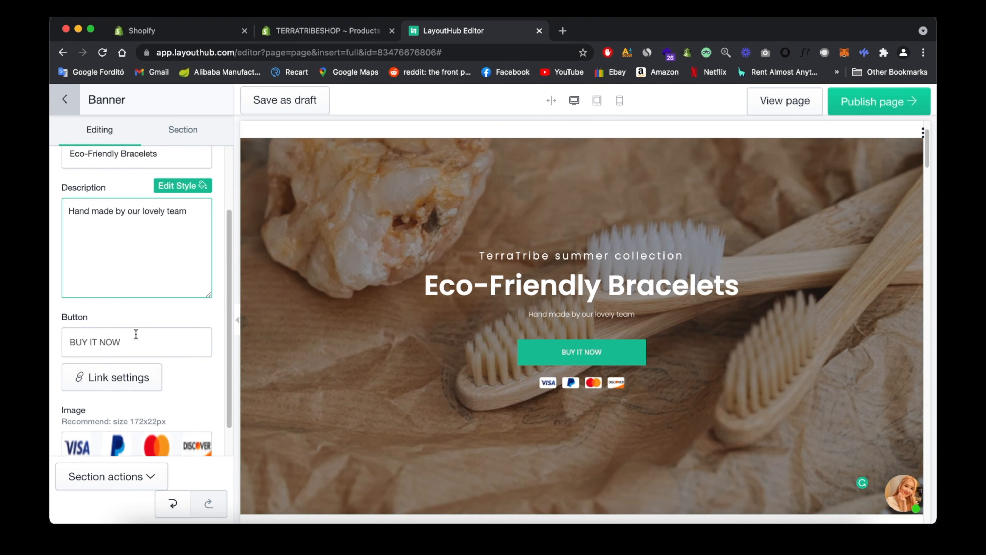
{"action": "left_click", "coordinate": [179, 132]}
{"action": "scroll", "coordinate": [117, 303], "scroll_direction": "down", "scroll_amount": 5}
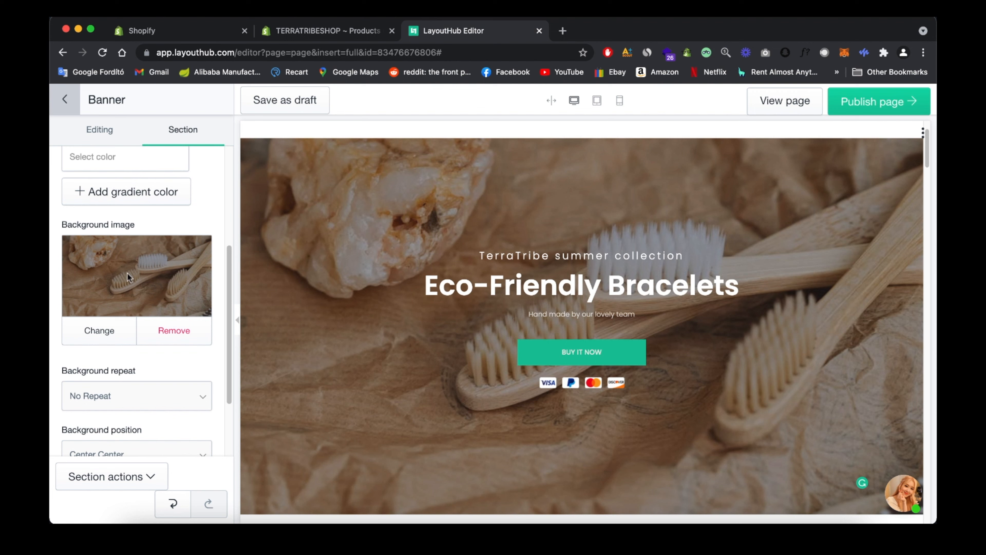
{"action": "left_click", "coordinate": [111, 323]}
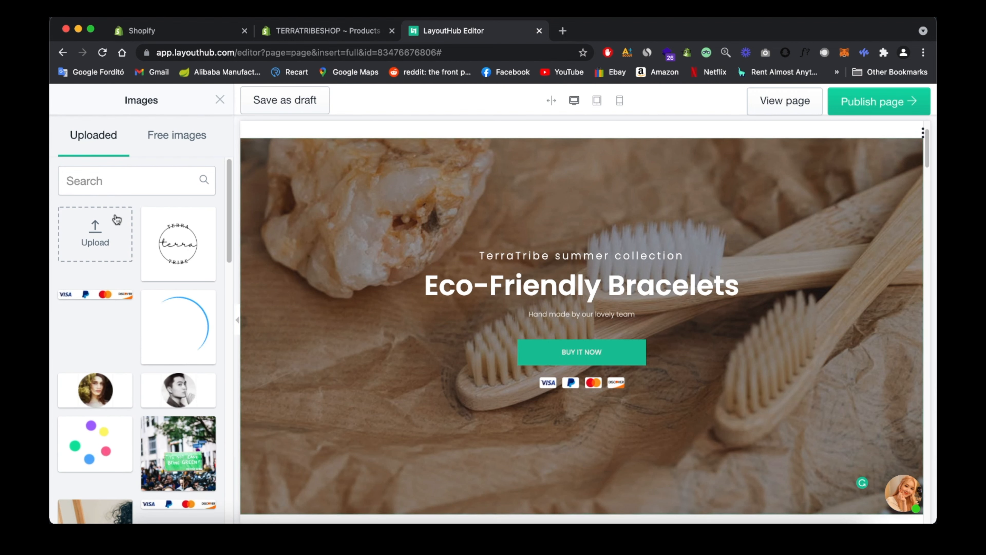
Look through the uploaded images for a suitable banner background
{"action": "scroll", "coordinate": [102, 327], "scroll_direction": "down", "scroll_amount": 15}
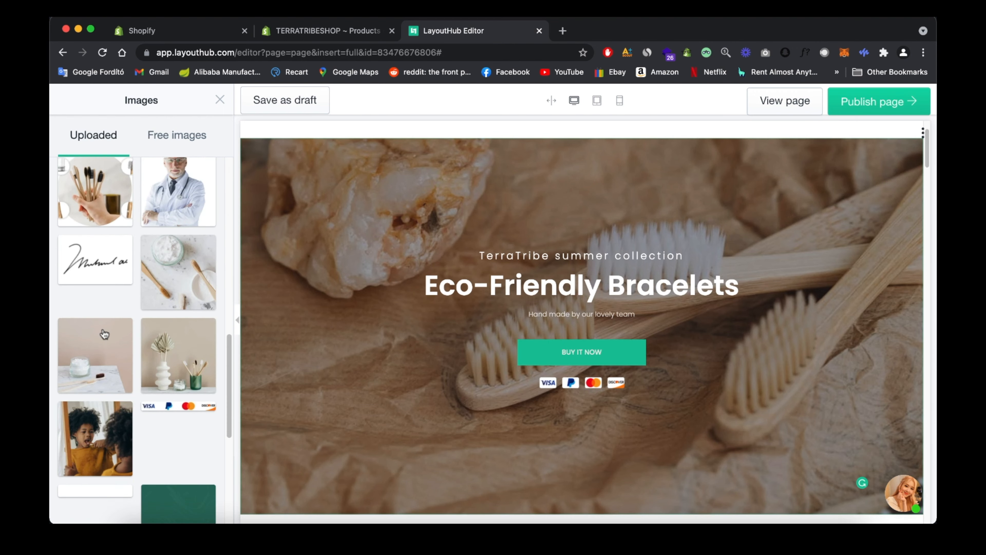
{"action": "left_click", "coordinate": [136, 498]}
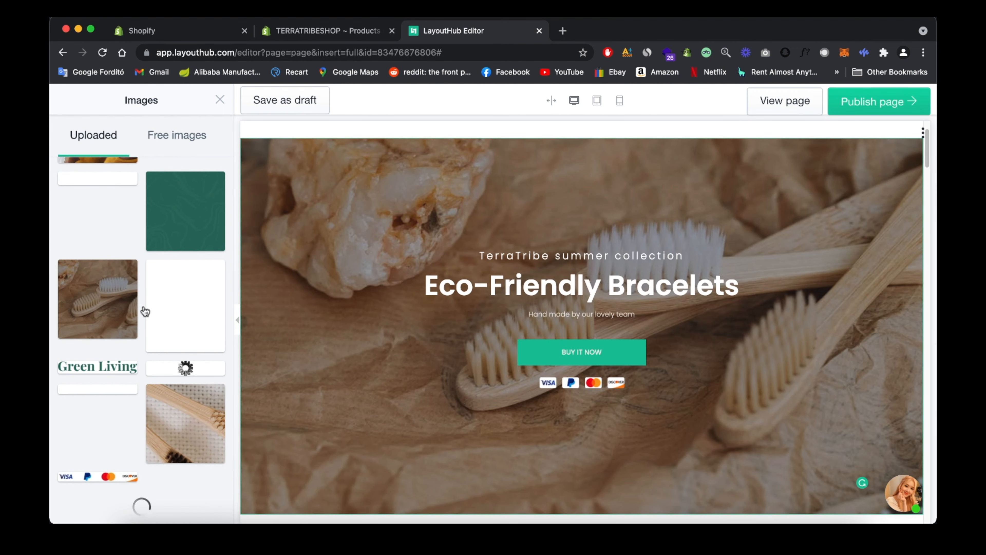
{"action": "scroll", "coordinate": [143, 309], "scroll_direction": "down", "scroll_amount": 4}
{"action": "scroll", "coordinate": [136, 259], "scroll_direction": "up", "scroll_amount": 2}
{"action": "scroll", "coordinate": [135, 260], "scroll_direction": "down", "scroll_amount": 1}
{"action": "scroll", "coordinate": [135, 296], "scroll_direction": "up", "scroll_amount": 4}
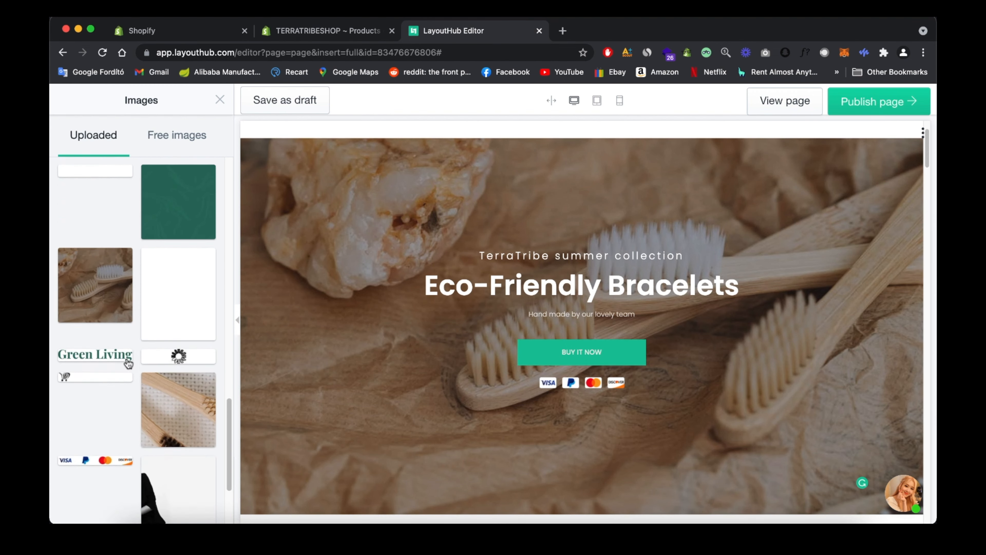
{"action": "scroll", "coordinate": [112, 280], "scroll_direction": "down", "scroll_amount": 5}
{"action": "scroll", "coordinate": [109, 265], "scroll_direction": "up", "scroll_amount": 5}
Upload the 1,440×1,440 photo of bracelets on two wrists from the Terratribeshop folder and apply it as the banner background
{"action": "scroll", "coordinate": [108, 261], "scroll_direction": "up", "scroll_amount": 5}
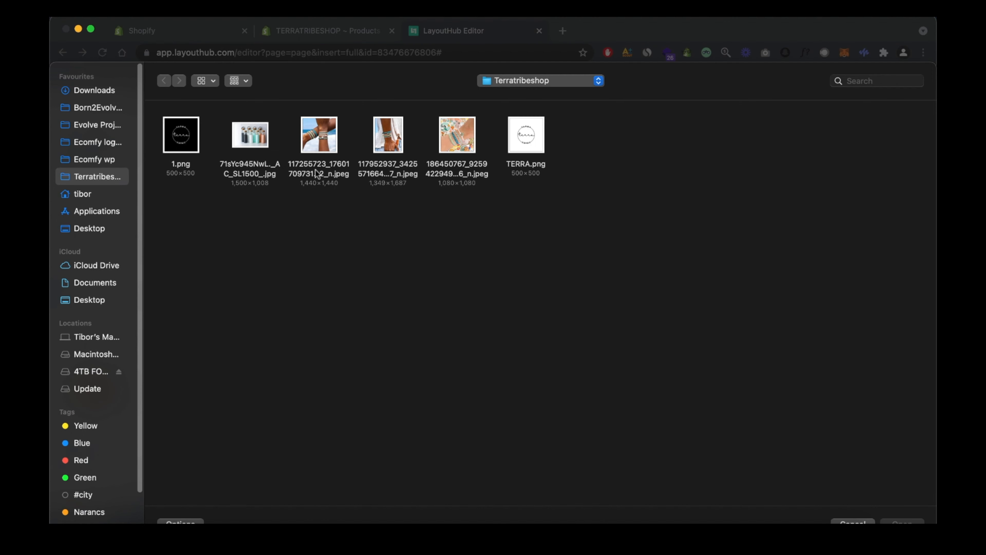
{"action": "left_click", "coordinate": [318, 173]}
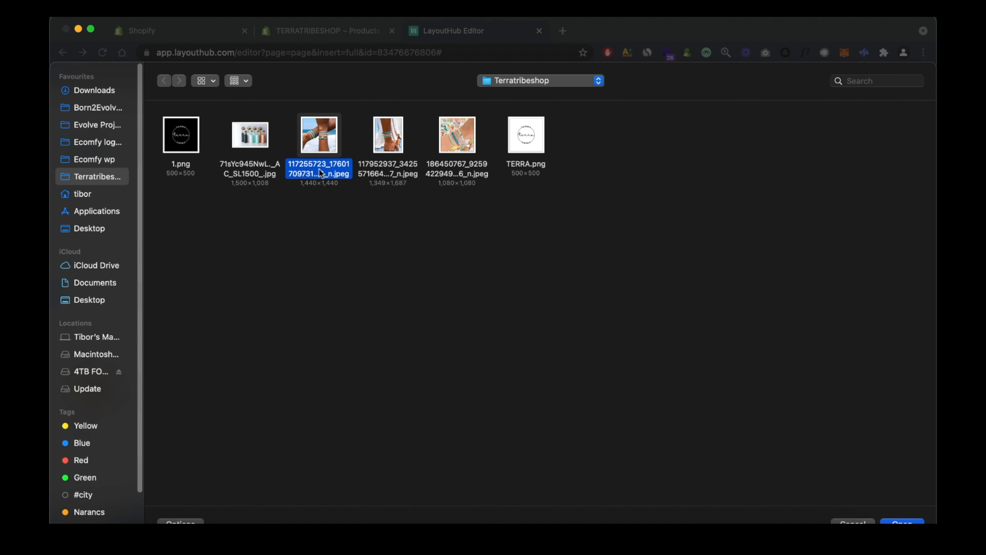
{"action": "left_click", "coordinate": [901, 522]}
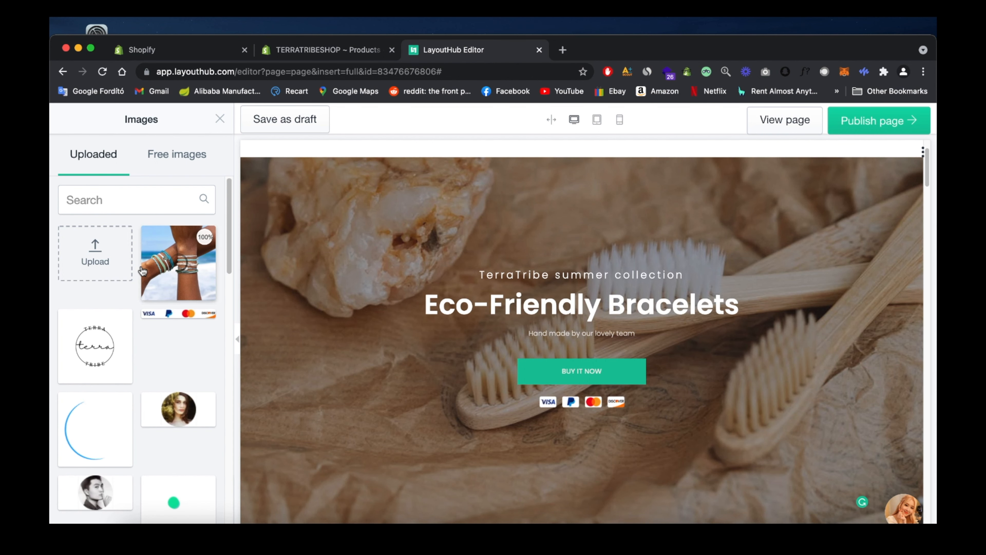
{"action": "left_click", "coordinate": [183, 284]}
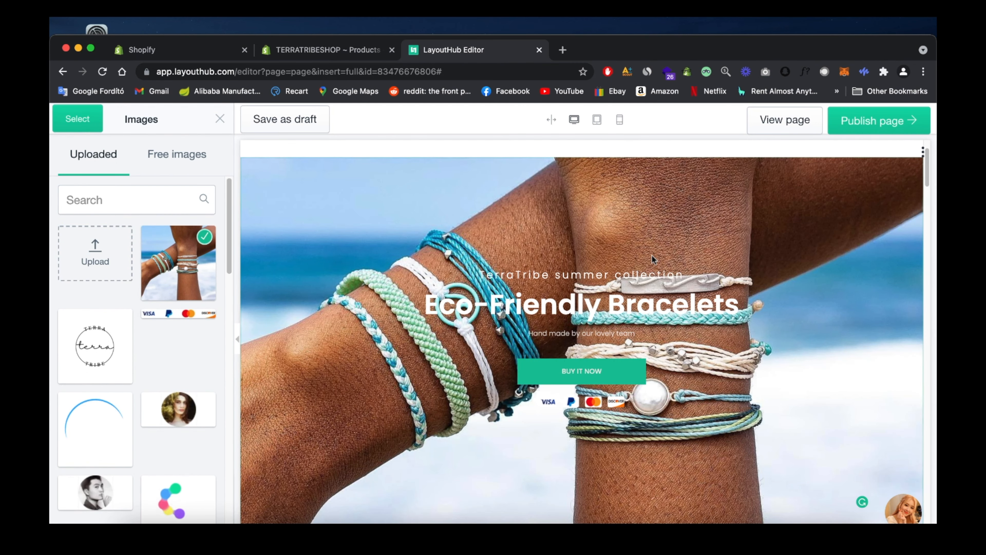
{"action": "scroll", "coordinate": [269, 306], "scroll_direction": "down", "scroll_amount": 1}
{"action": "scroll", "coordinate": [139, 353], "scroll_direction": "down", "scroll_amount": 2}
{"action": "scroll", "coordinate": [138, 342], "scroll_direction": "up", "scroll_amount": 2}
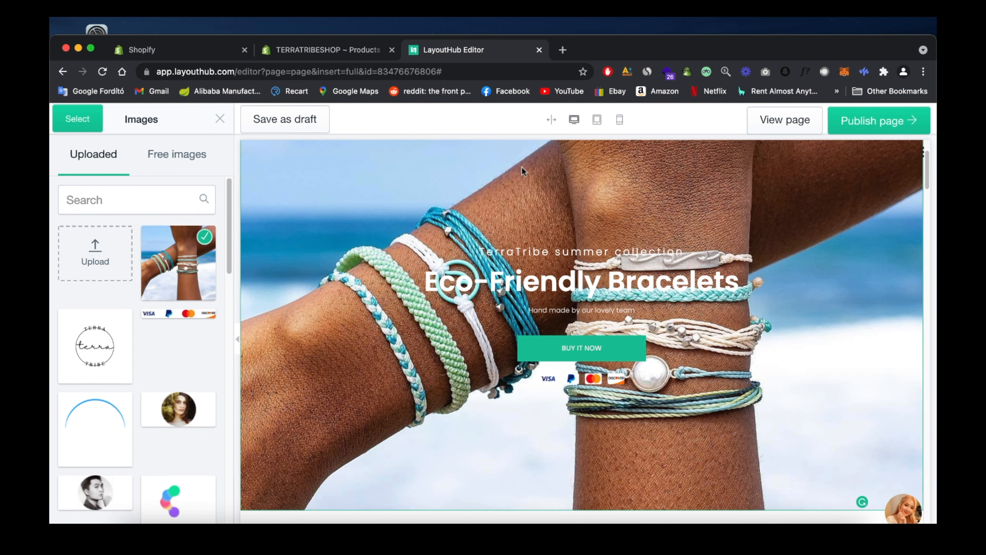
{"action": "left_click", "coordinate": [78, 121]}
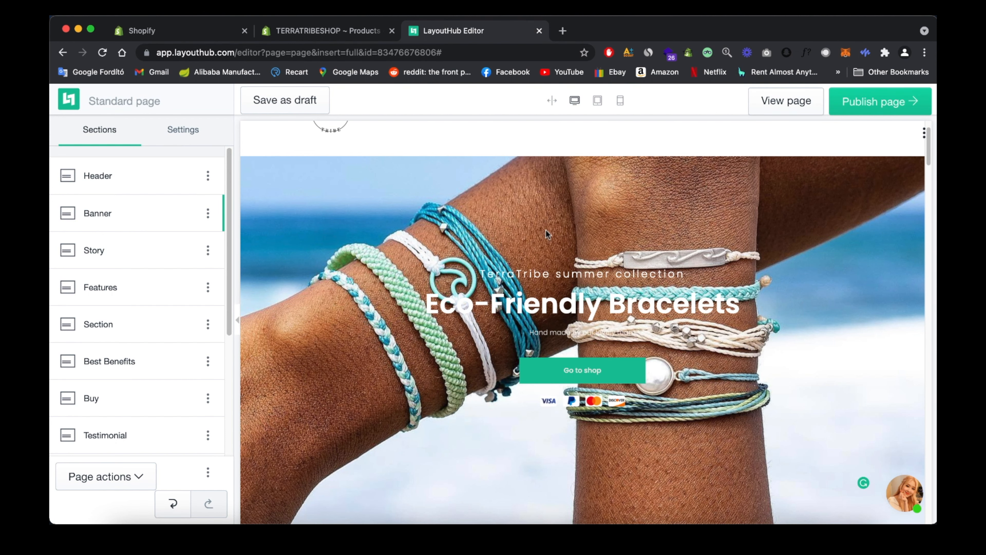
Set the banner section's background overlay color to black (#000000)
{"action": "left_click", "coordinate": [152, 213]}
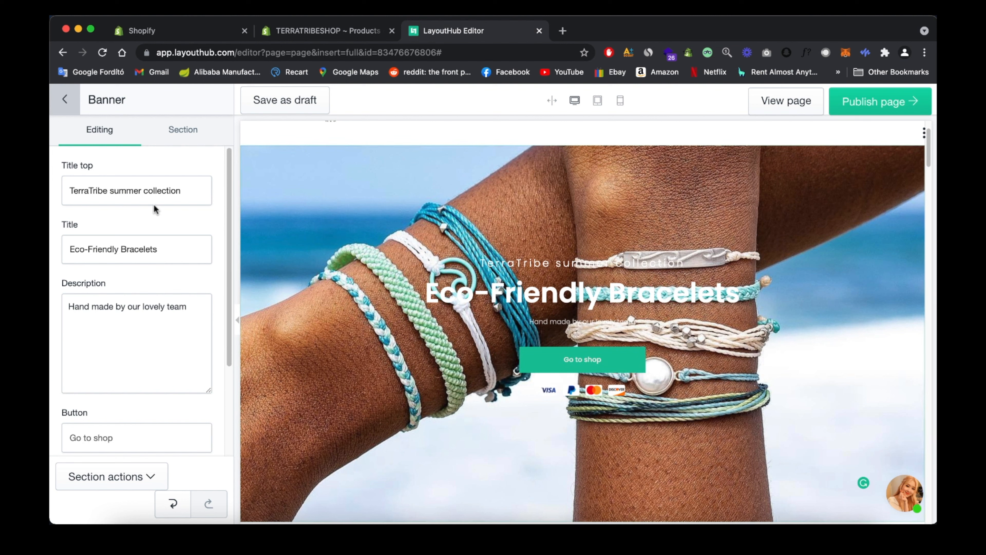
{"action": "left_click", "coordinate": [202, 135]}
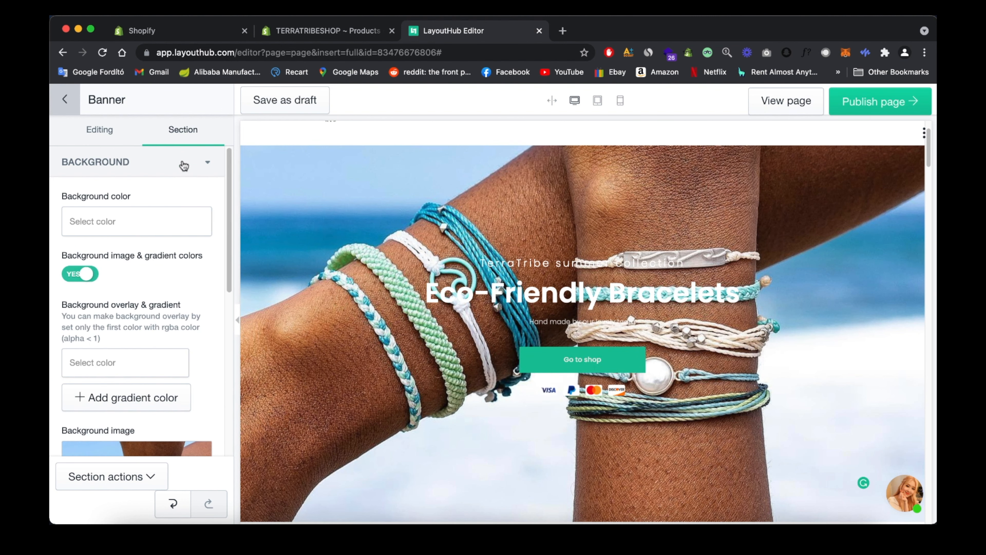
{"action": "left_click_drag", "start_coordinate": [228, 191], "coordinate": [227, 219]}
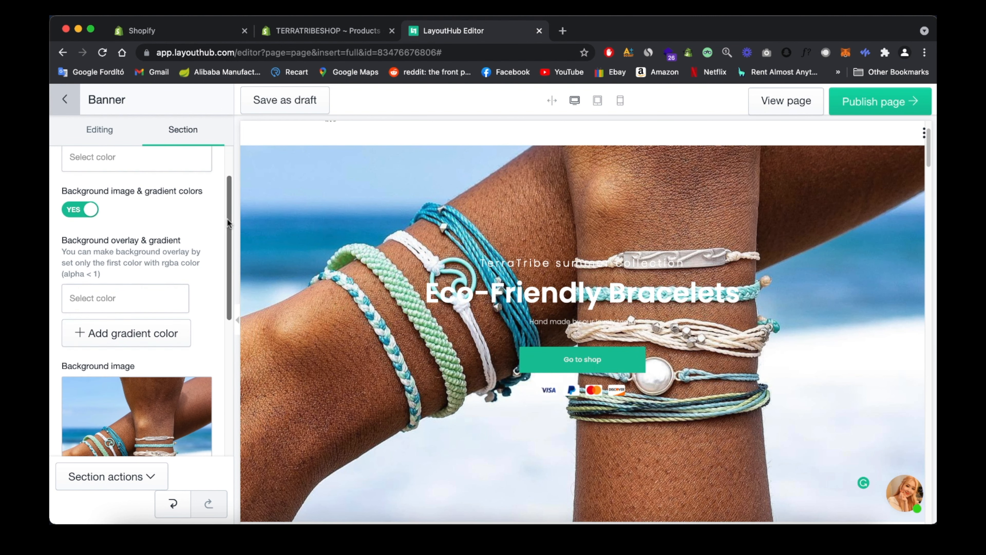
{"action": "left_click_drag", "start_coordinate": [75, 231], "coordinate": [182, 242]}
{"action": "left_click", "coordinate": [182, 243]}
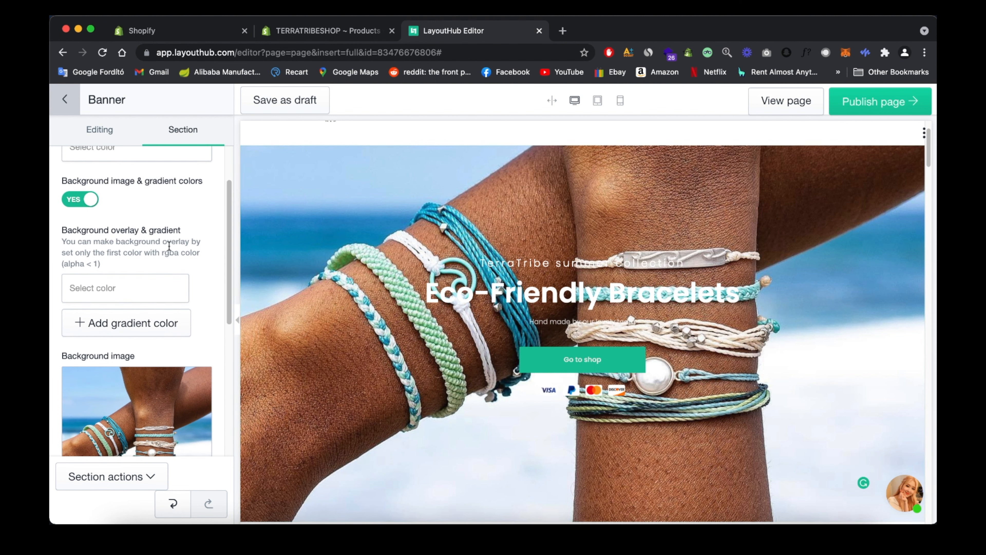
{"action": "left_click", "coordinate": [115, 289]}
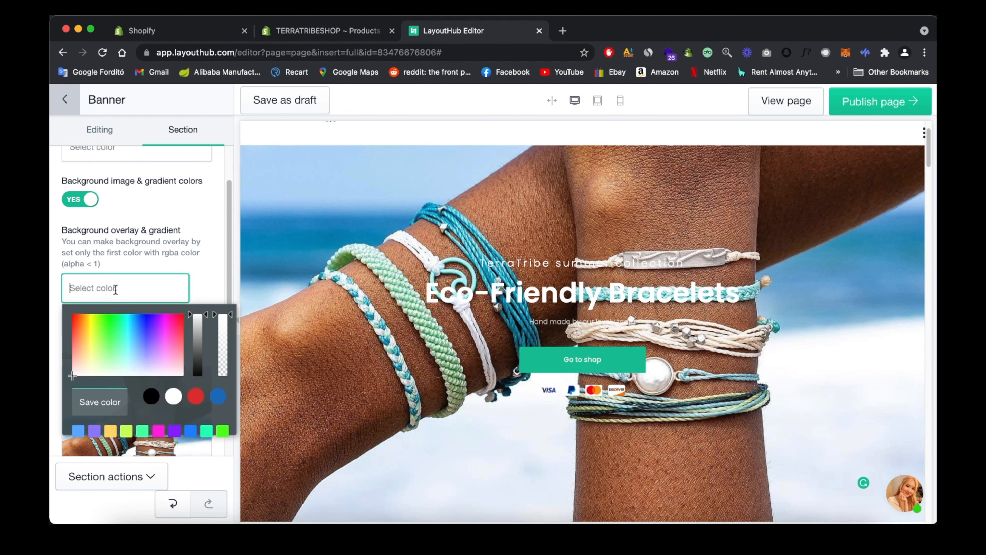
{"action": "left_click", "coordinate": [150, 396]}
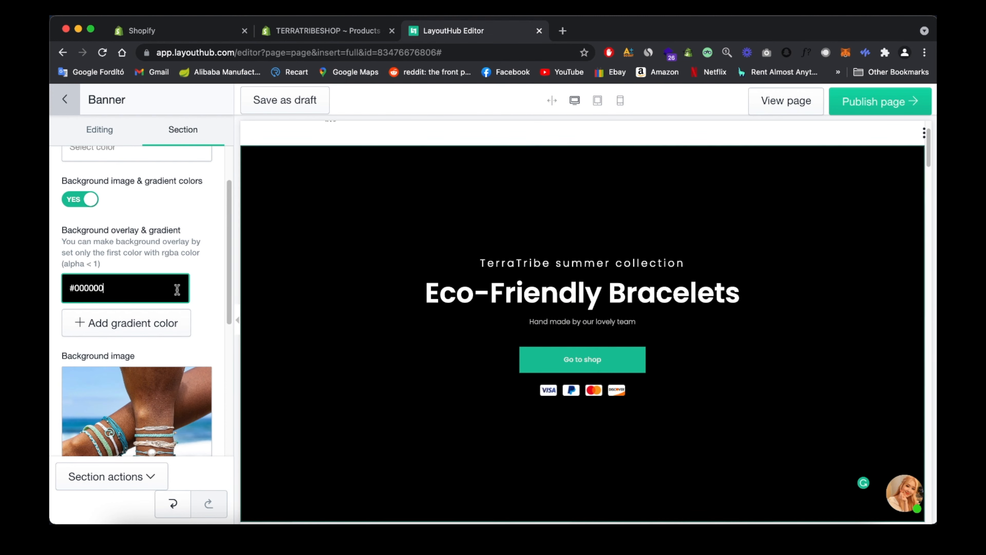
Lower the black overlay's opacity to 0.43 so the bracelet photo shows through
{"action": "left_click", "coordinate": [177, 289]}
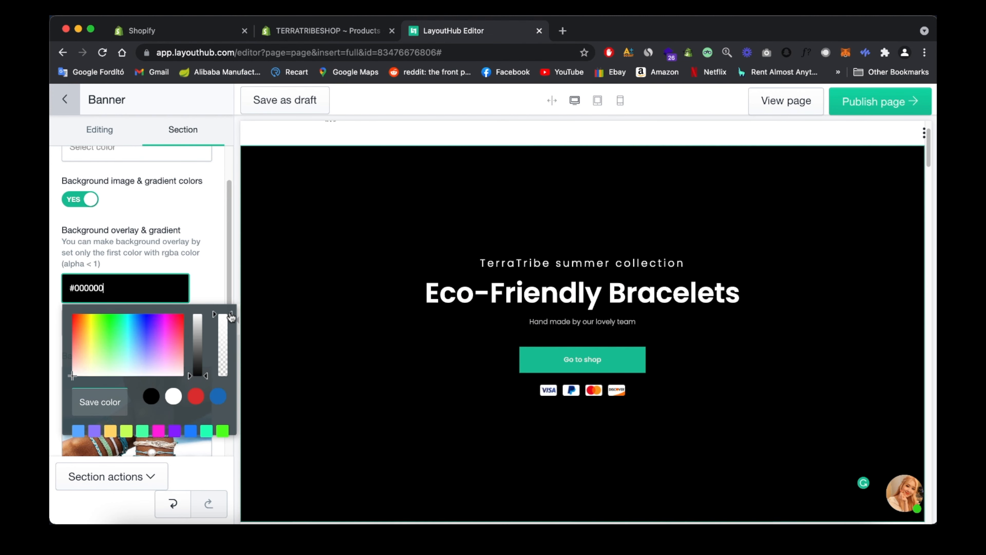
{"action": "left_click_drag", "start_coordinate": [231, 319], "coordinate": [229, 352]}
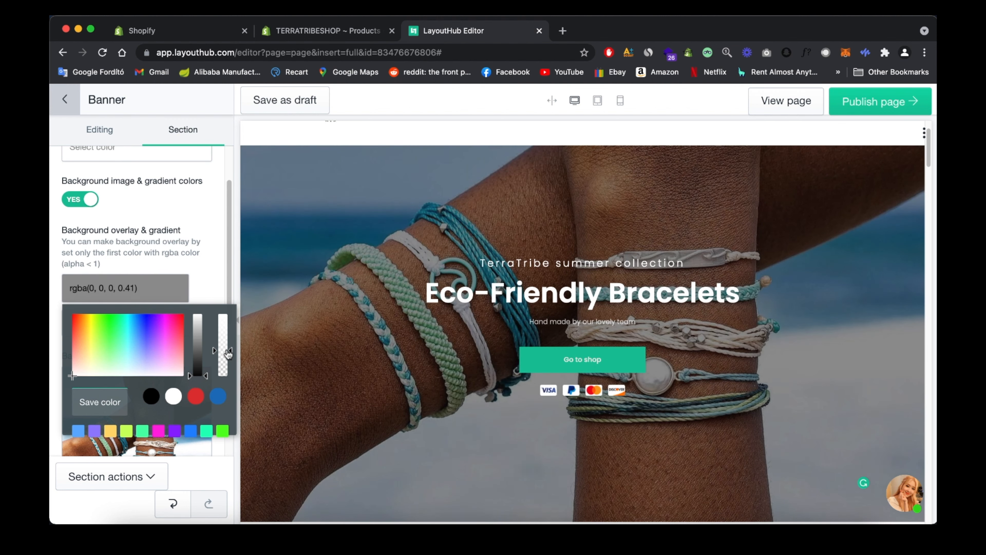
{"action": "left_click", "coordinate": [212, 280]}
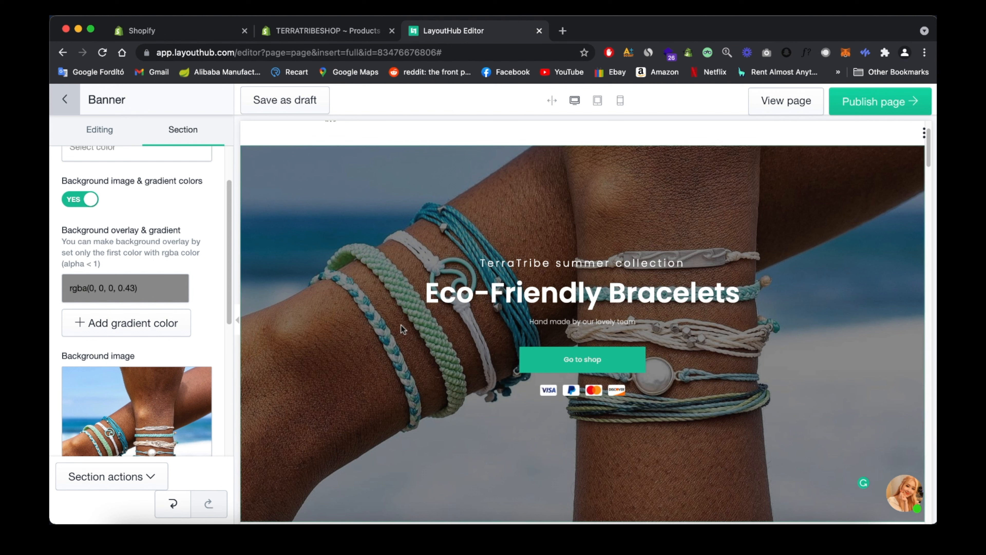
Check the banner's Fixed background attachment and how the image behaves as the page preview moves
{"action": "left_click_drag", "start_coordinate": [227, 232], "coordinate": [229, 371]}
{"action": "scroll", "coordinate": [174, 331], "scroll_direction": "down", "scroll_amount": 2}
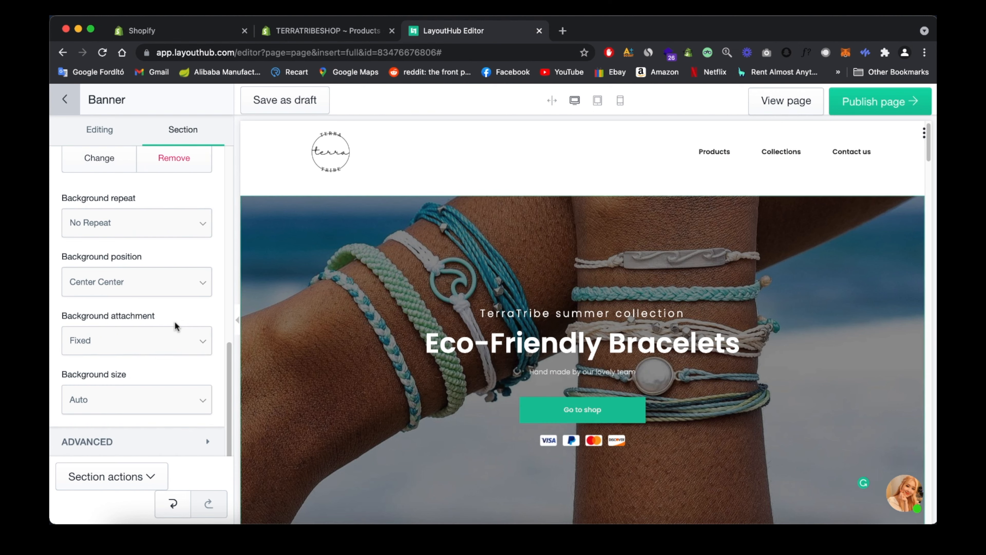
{"action": "left_click", "coordinate": [173, 336]}
{"action": "left_click", "coordinate": [83, 340]}
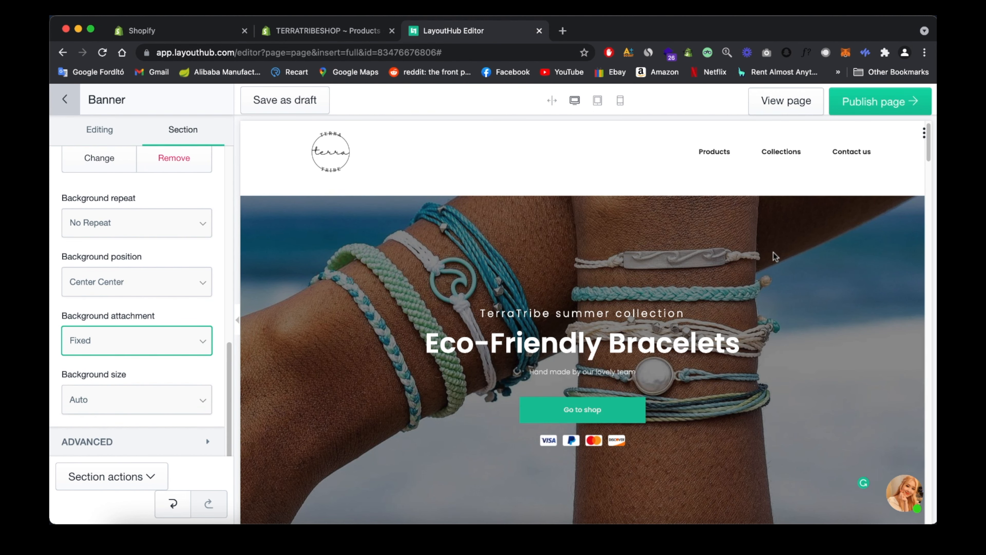
{"action": "scroll", "coordinate": [778, 251], "scroll_direction": "down", "scroll_amount": 5}
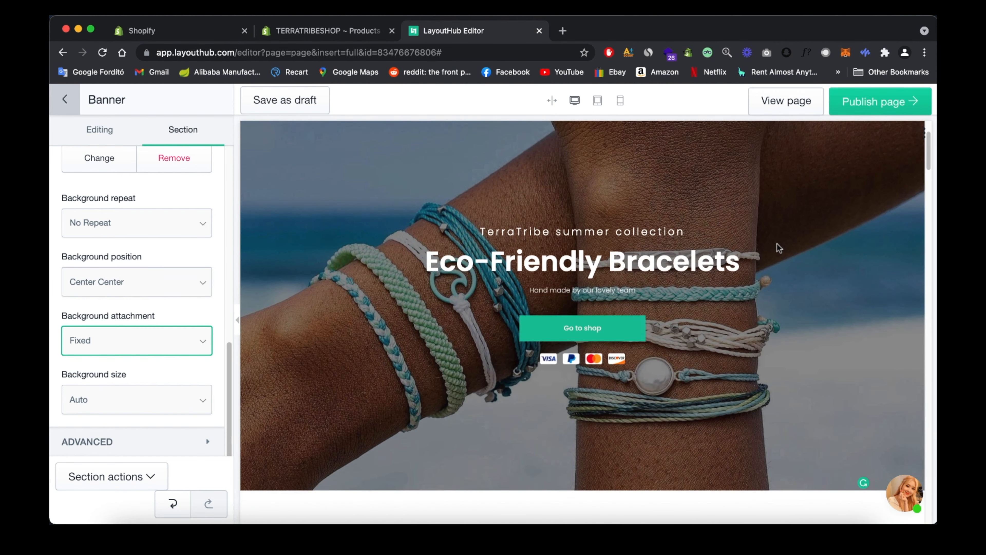
{"action": "scroll", "coordinate": [780, 248], "scroll_direction": "down", "scroll_amount": 2}
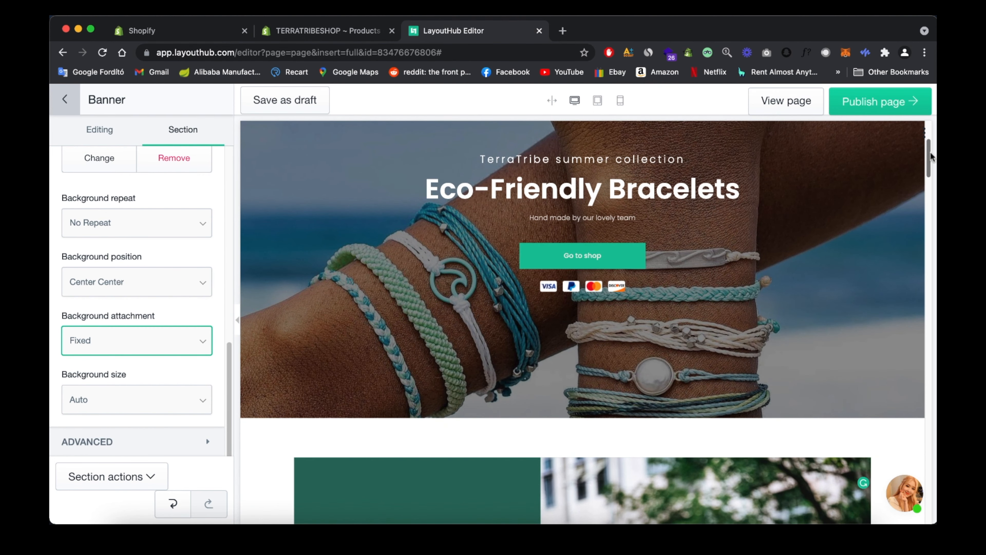
{"action": "mouse_move", "coordinate": [929, 154]}
{"action": "left_mouse_down"}
{"action": "mouse_move", "coordinate": [931, 218]}
{"action": "mouse_move", "coordinate": [931, 152]}
{"action": "left_mouse_up"}
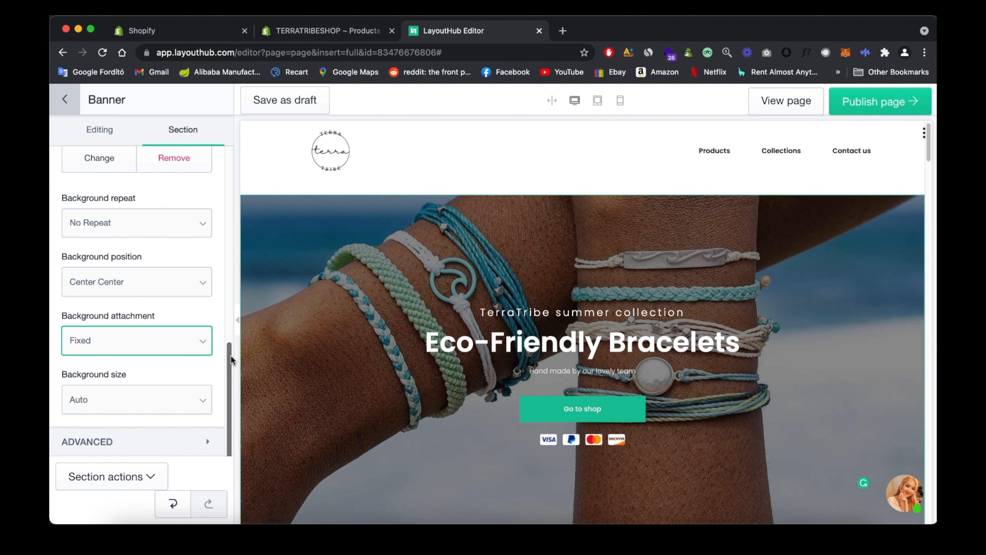
Set the banner title "Eco-Friendly Bracelets" to bold weight in its element style
{"action": "left_click", "coordinate": [86, 131]}
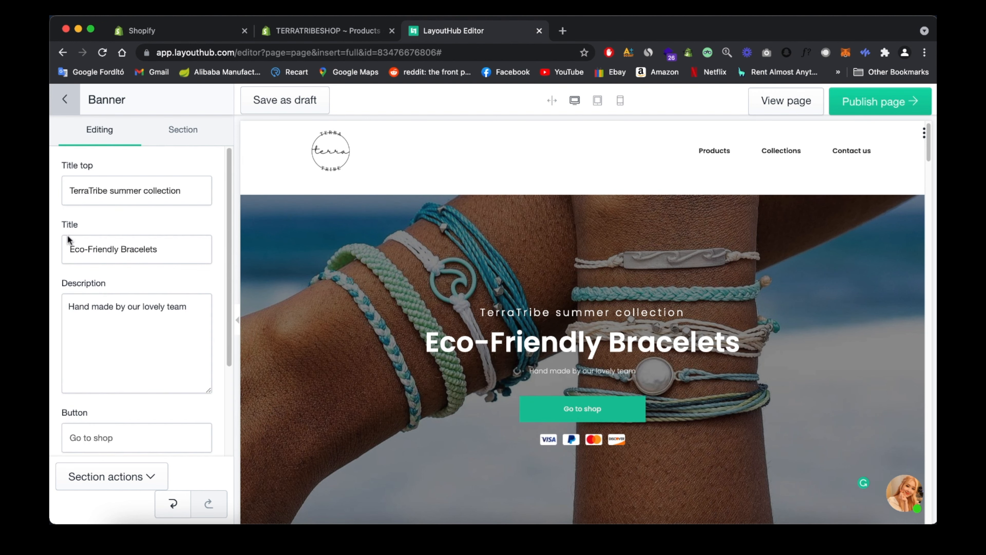
{"action": "left_click", "coordinate": [589, 340]}
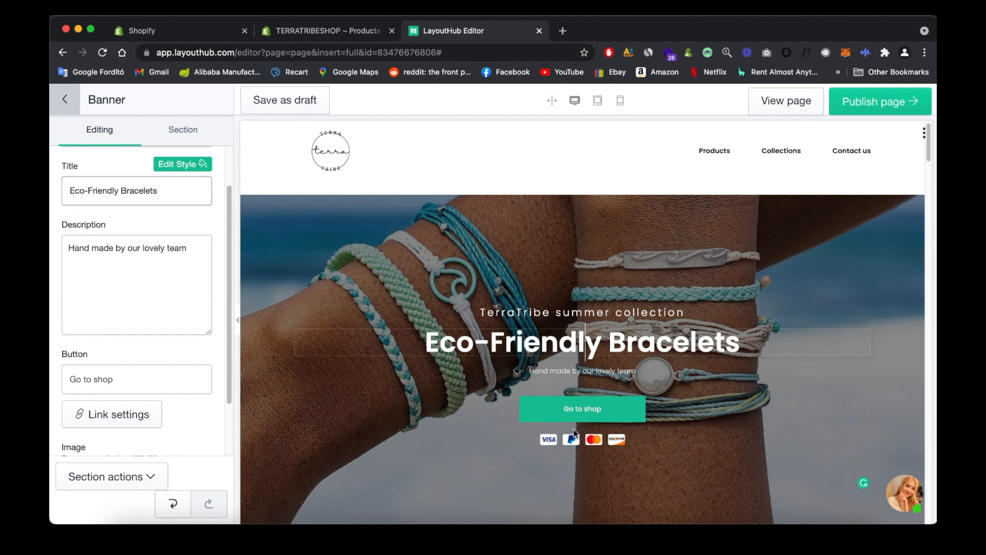
{"action": "left_click", "coordinate": [560, 312]}
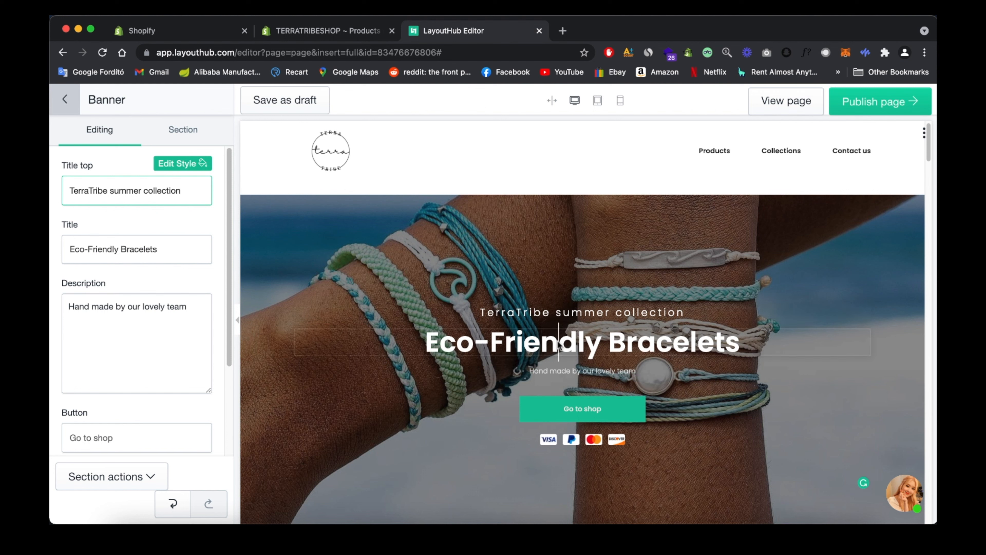
{"action": "left_click", "coordinate": [558, 342]}
{"action": "left_click", "coordinate": [183, 164]}
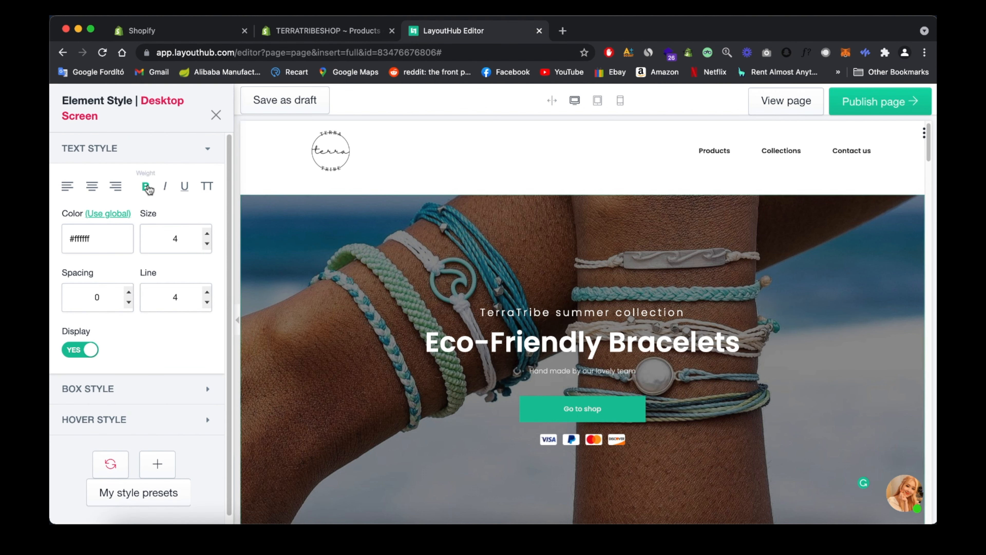
{"action": "left_click", "coordinate": [147, 188]}
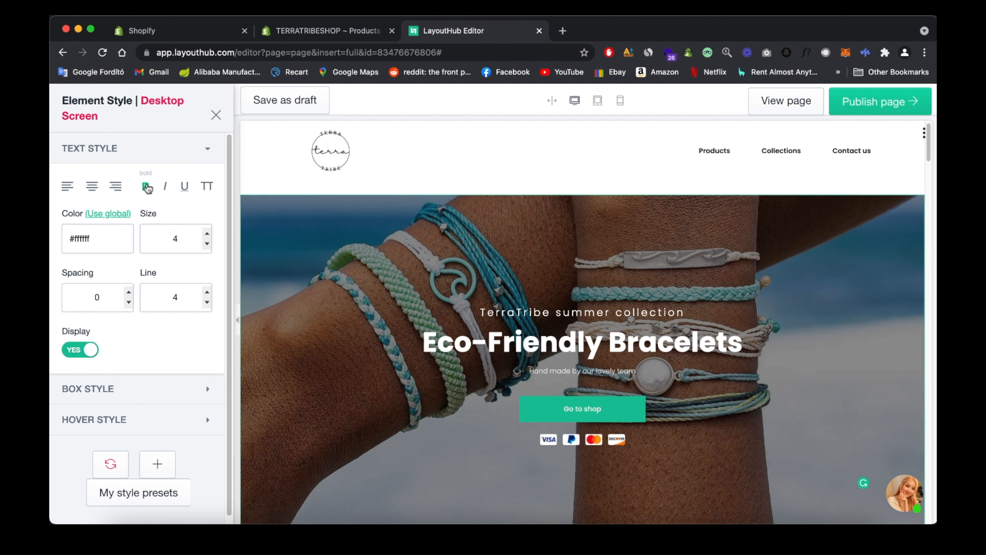
Examine the text color and transparency options for the banner title
{"action": "left_click", "coordinate": [105, 245]}
{"action": "left_click_drag", "start_coordinate": [143, 282], "coordinate": [149, 330]}
{"action": "left_click", "coordinate": [175, 344]}
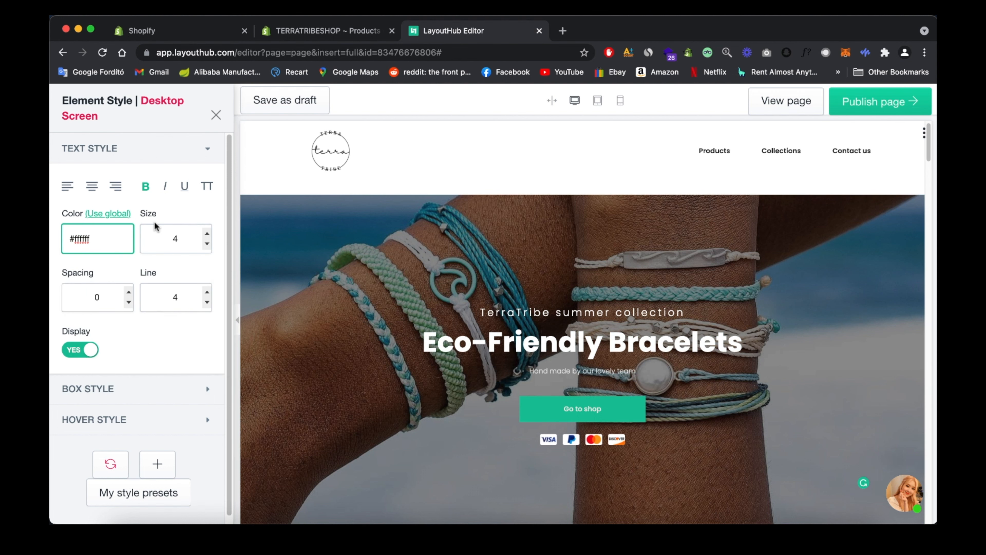
{"action": "left_click", "coordinate": [118, 229]}
{"action": "left_click_drag", "start_coordinate": [225, 270], "coordinate": [225, 294]}
{"action": "left_click", "coordinate": [232, 265]}
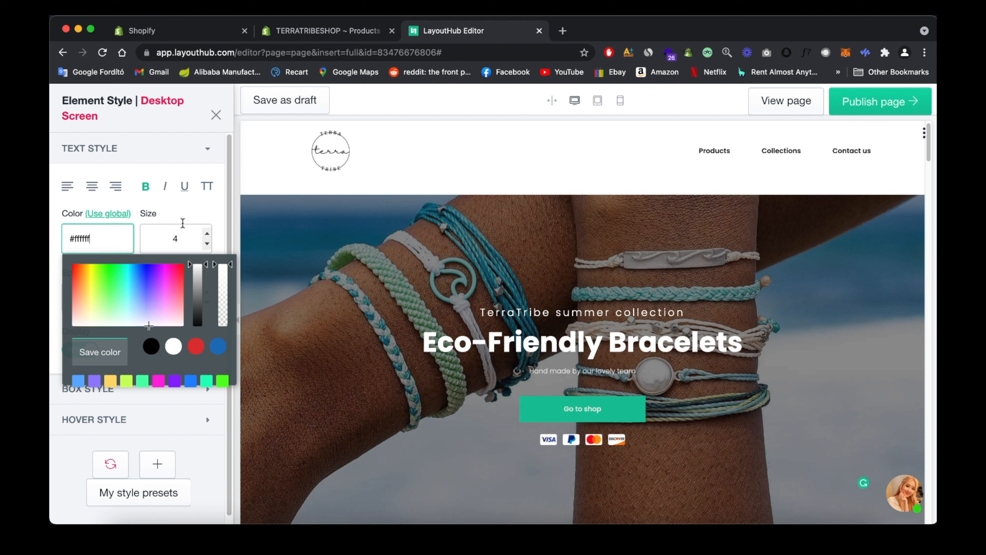
Try a size of 4.3 for the banner title, and set it back to 4
{"action": "left_click", "coordinate": [181, 221]}
{"action": "left_click", "coordinate": [208, 233]}
{"action": "left_click", "coordinate": [208, 232]}
{"action": "left_click", "coordinate": [209, 233]}
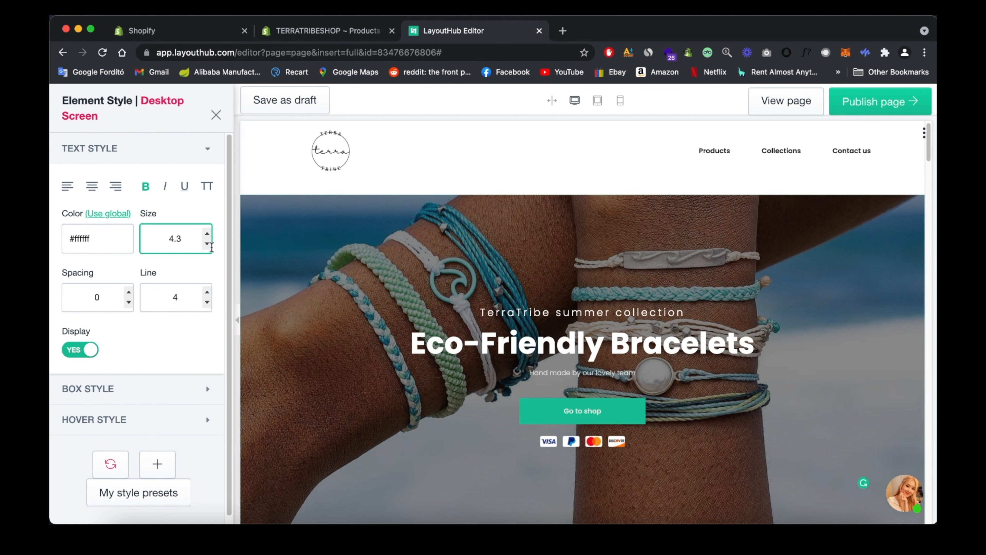
{"action": "left_click", "coordinate": [207, 243]}
{"action": "left_click", "coordinate": [207, 244]}
{"action": "scroll", "coordinate": [155, 241], "scroll_direction": "down", "scroll_amount": 1}
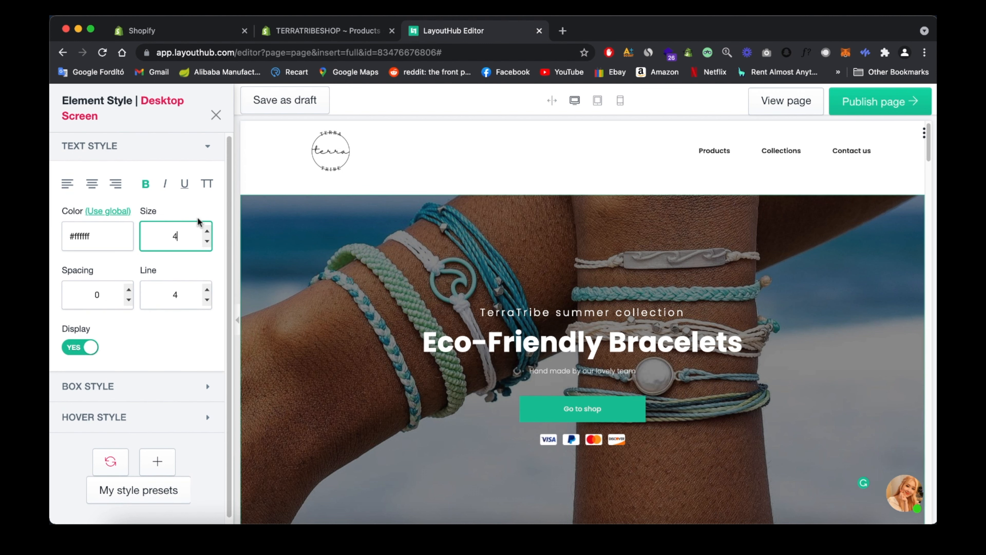
{"action": "mouse_move", "coordinate": [228, 182]}
{"action": "left_mouse_down"}
{"action": "mouse_move", "coordinate": [229, 223]}
{"action": "mouse_move", "coordinate": [229, 171]}
{"action": "left_mouse_up"}
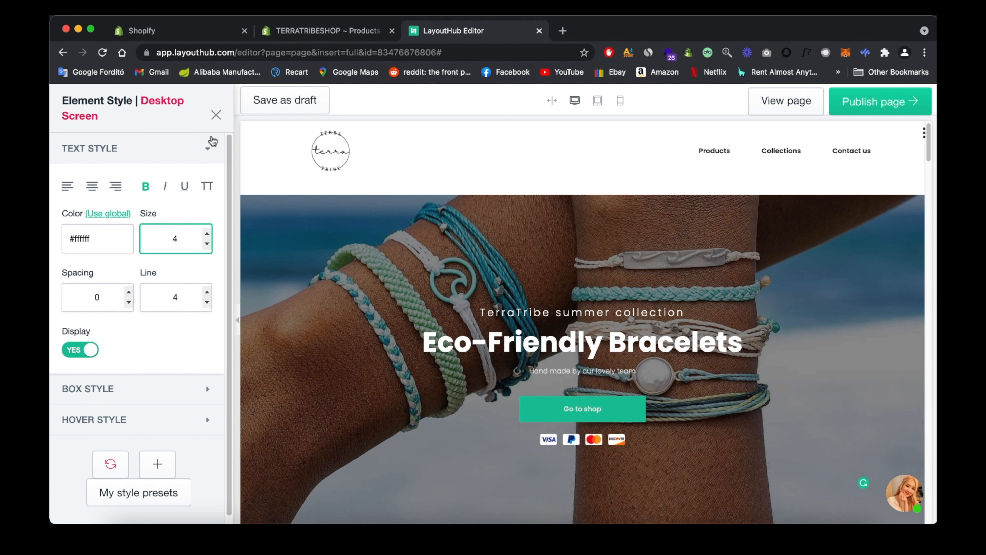
Leave the banner settings, check the landing page in the store preview, and return to the LayoutHub editor
{"action": "left_click", "coordinate": [216, 115]}
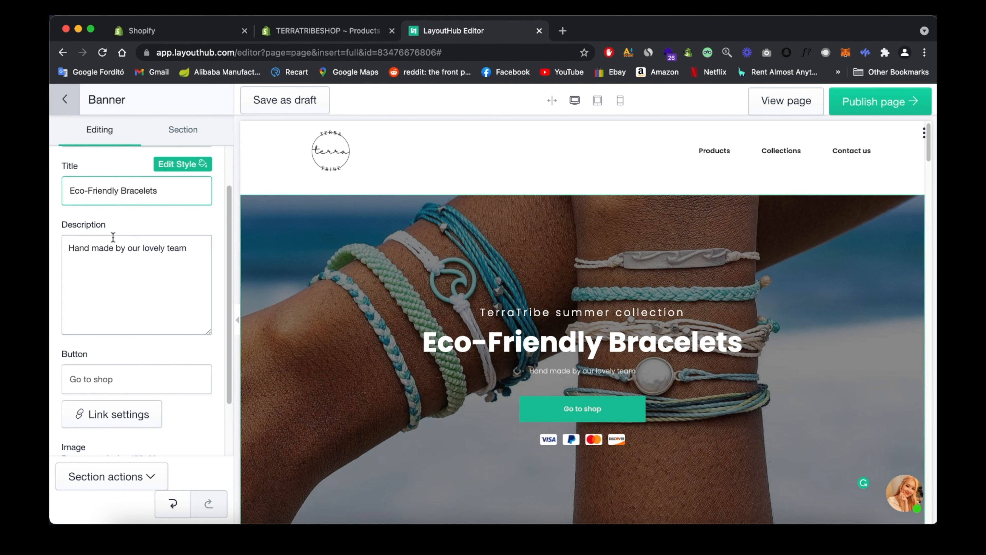
{"action": "left_click", "coordinate": [69, 101]}
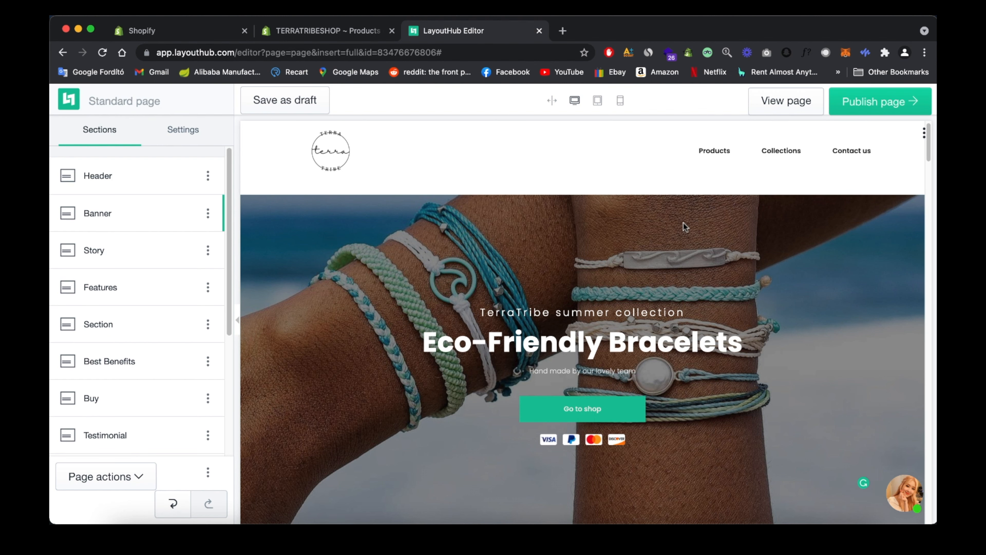
{"action": "left_click", "coordinate": [802, 102]}
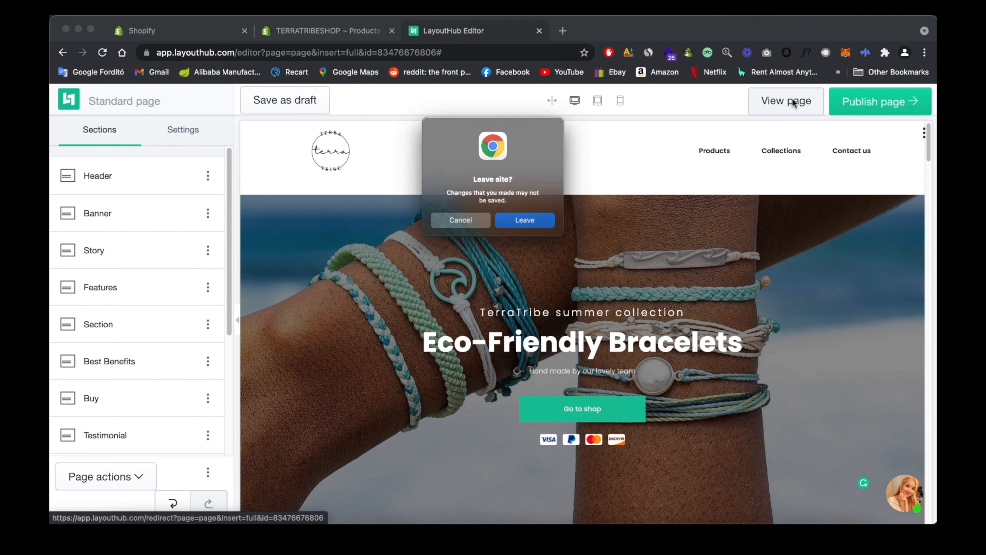
{"action": "left_click", "coordinate": [528, 222]}
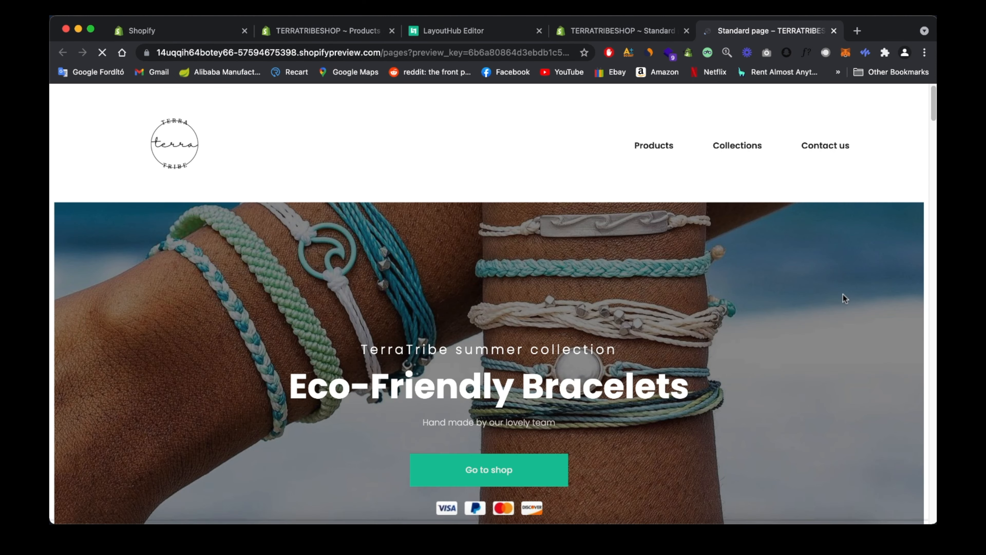
{"action": "mouse_move", "coordinate": [934, 97]}
{"action": "left_mouse_down"}
{"action": "mouse_move", "coordinate": [932, 136]}
{"action": "mouse_move", "coordinate": [917, 161]}
{"action": "mouse_move", "coordinate": [935, 188]}
{"action": "mouse_move", "coordinate": [923, 107]}
{"action": "left_mouse_up"}
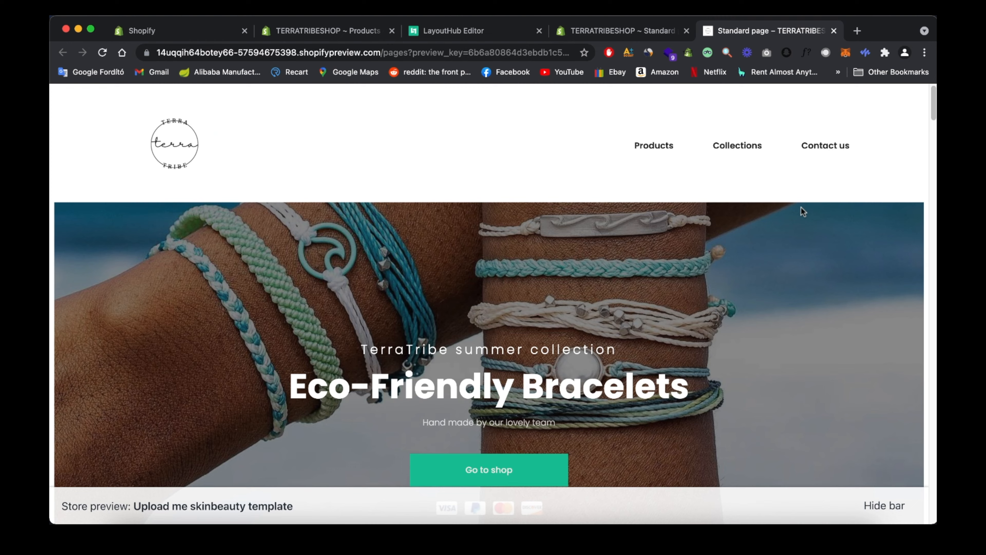
{"action": "key", "text": "super+w"}
{"action": "key", "text": "super+w"}
Look through the page preview and section list to review the template sections below the banner
{"action": "scroll", "coordinate": [804, 248], "scroll_direction": "down", "scroll_amount": 10}
{"action": "scroll", "coordinate": [805, 250], "scroll_direction": "up", "scroll_amount": 4}
{"action": "scroll", "coordinate": [807, 249], "scroll_direction": "down", "scroll_amount": 5}
{"action": "scroll", "coordinate": [880, 222], "scroll_direction": "up", "scroll_amount": 2}
{"action": "scroll", "coordinate": [88, 221], "scroll_direction": "down", "scroll_amount": 4}
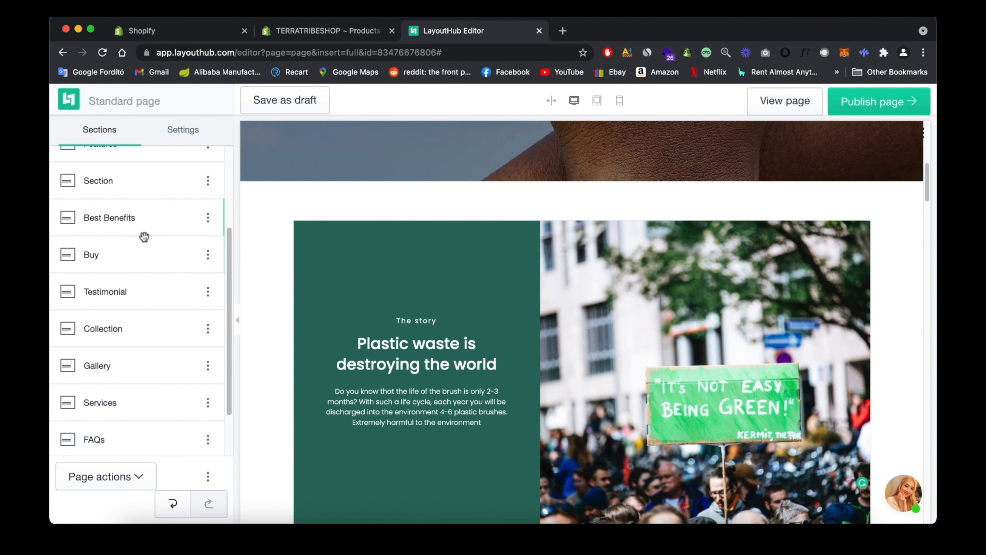
{"action": "scroll", "coordinate": [124, 289], "scroll_direction": "down", "scroll_amount": 1}
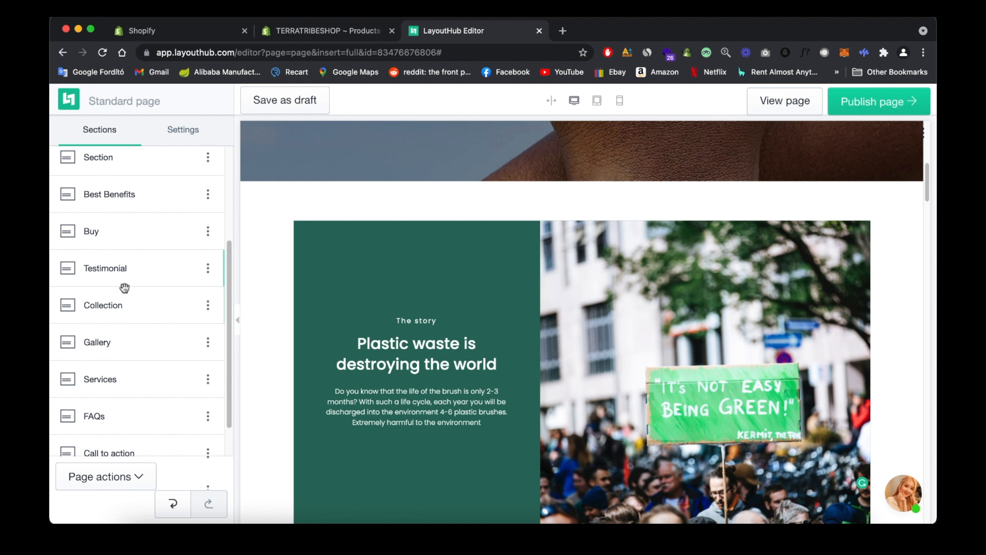
{"action": "scroll", "coordinate": [124, 283], "scroll_direction": "down", "scroll_amount": 4}
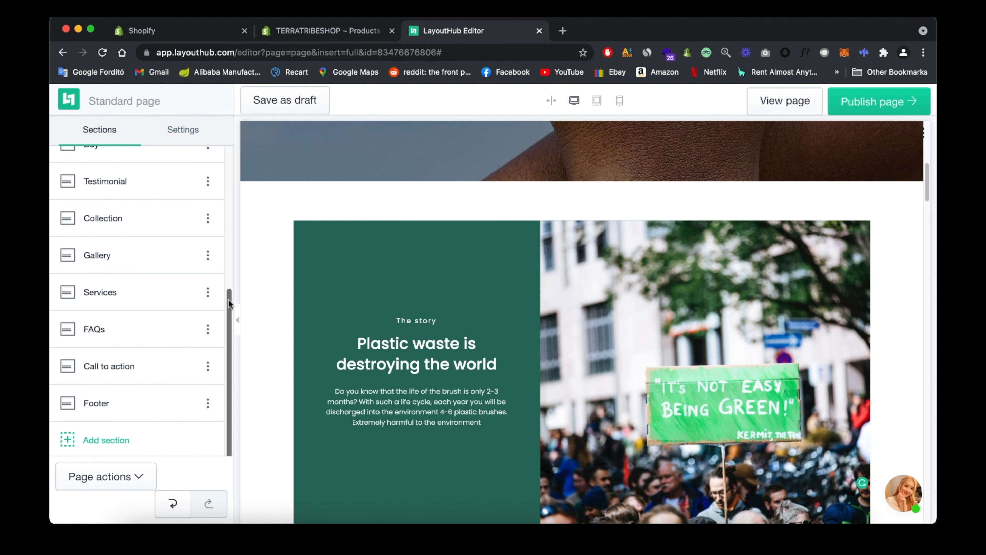
{"action": "mouse_move", "coordinate": [229, 302]}
{"action": "left_mouse_down"}
{"action": "mouse_move", "coordinate": [229, 285]}
{"action": "mouse_move", "coordinate": [229, 299]}
{"action": "left_mouse_up"}
{"action": "scroll", "coordinate": [136, 230], "scroll_direction": "up", "scroll_amount": 2}
{"action": "scroll", "coordinate": [107, 275], "scroll_direction": "up", "scroll_amount": 7}
{"action": "scroll", "coordinate": [601, 344], "scroll_direction": "down", "scroll_amount": 10}
{"action": "scroll", "coordinate": [601, 340], "scroll_direction": "down", "scroll_amount": 5}
{"action": "scroll", "coordinate": [586, 313], "scroll_direction": "up", "scroll_amount": 5}
Examine the Features section's image settings and the title and description fields of its Eco-Friendly Packaging item
{"action": "left_click", "coordinate": [570, 248]}
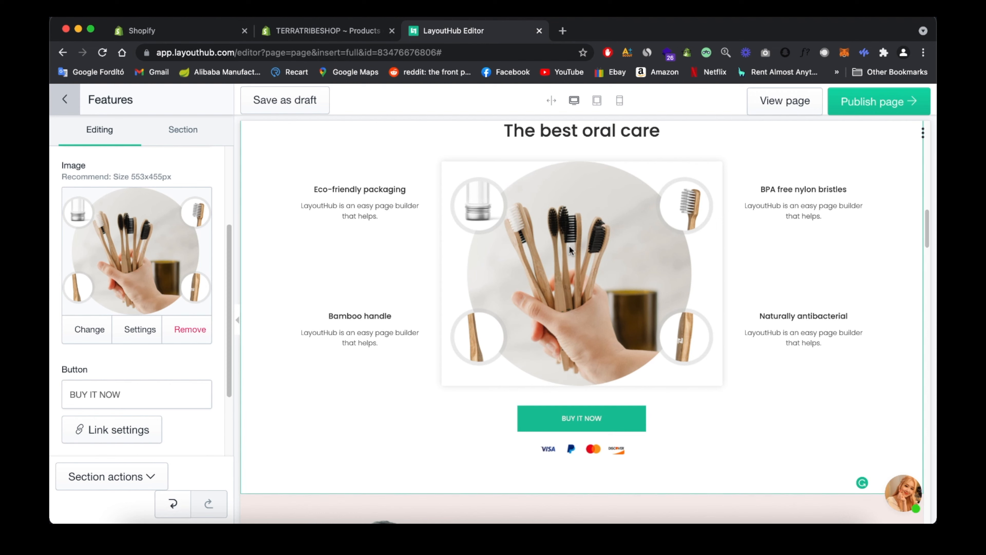
{"action": "left_click", "coordinate": [65, 100]}
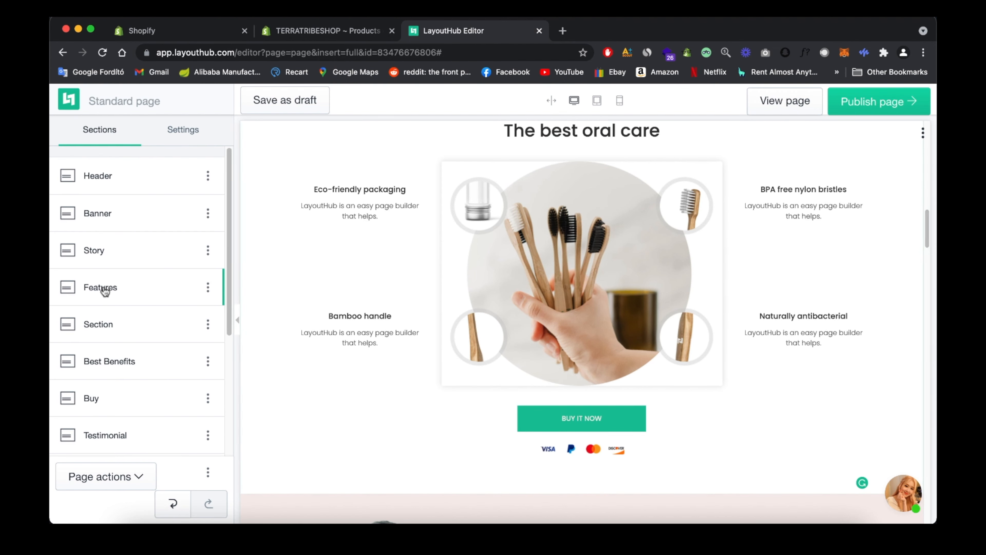
{"action": "mouse_move", "coordinate": [106, 290]}
{"action": "left_mouse_down"}
{"action": "mouse_move", "coordinate": [114, 232]}
{"action": "mouse_move", "coordinate": [126, 256]}
{"action": "mouse_move", "coordinate": [107, 380]}
{"action": "mouse_move", "coordinate": [124, 284]}
{"action": "left_mouse_up"}
{"action": "left_click", "coordinate": [373, 269]}
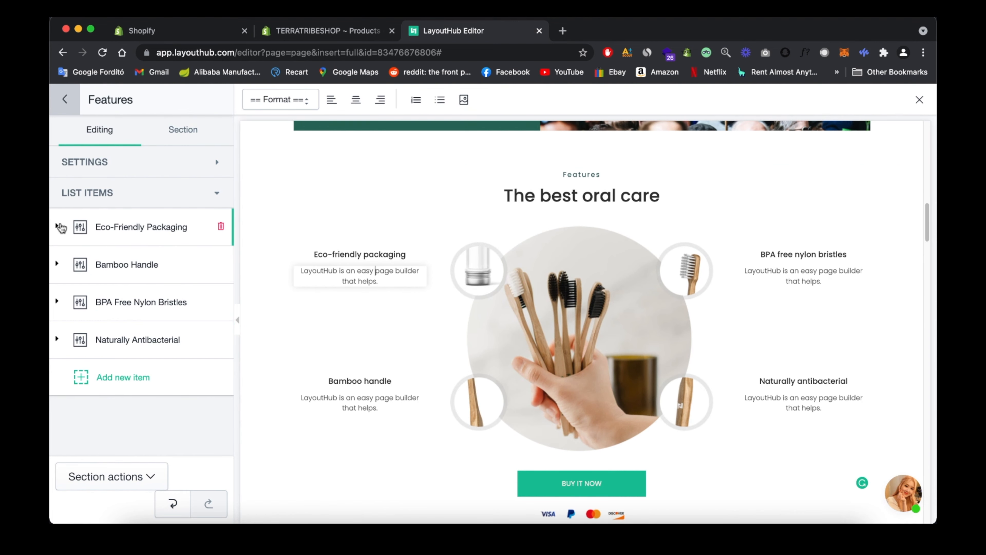
{"action": "left_click", "coordinate": [58, 226]}
{"action": "scroll", "coordinate": [78, 233], "scroll_direction": "down", "scroll_amount": 1}
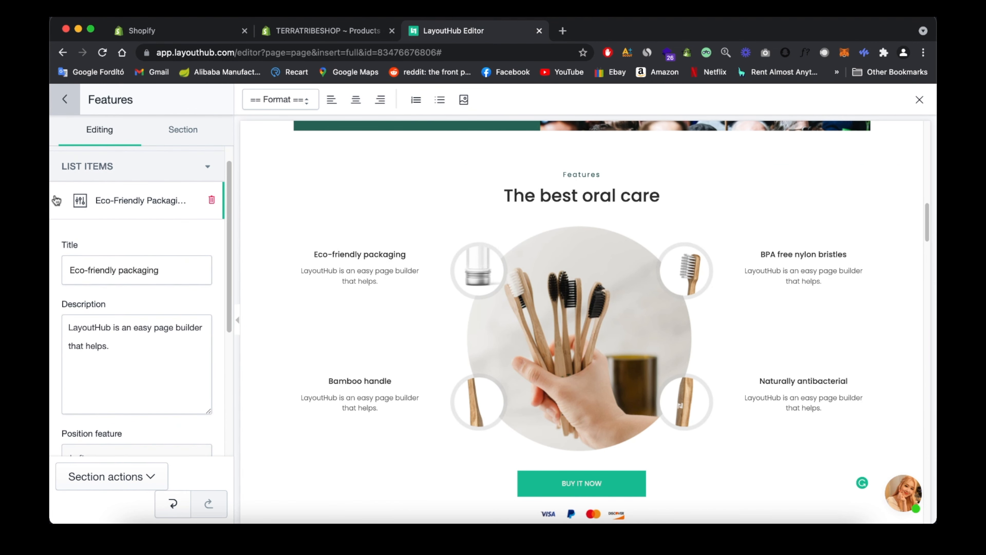
{"action": "left_click", "coordinate": [56, 200]}
Leave the Features section, check the Header section's logo settings, and return to the section list
{"action": "scroll", "coordinate": [823, 294], "scroll_direction": "up", "scroll_amount": 15}
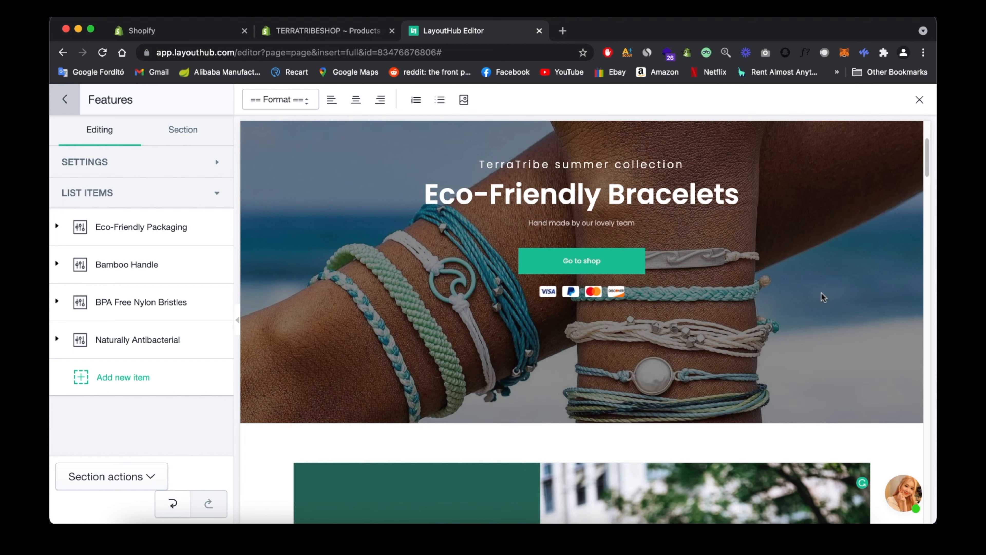
{"action": "left_click", "coordinate": [66, 100]}
{"action": "left_click", "coordinate": [88, 131]}
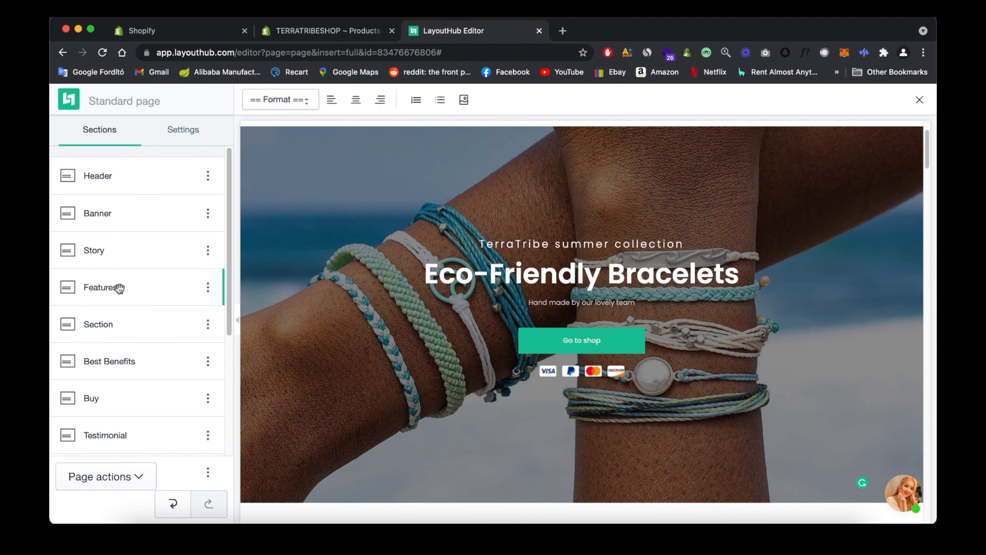
{"action": "scroll", "coordinate": [696, 181], "scroll_direction": "up", "scroll_amount": 3}
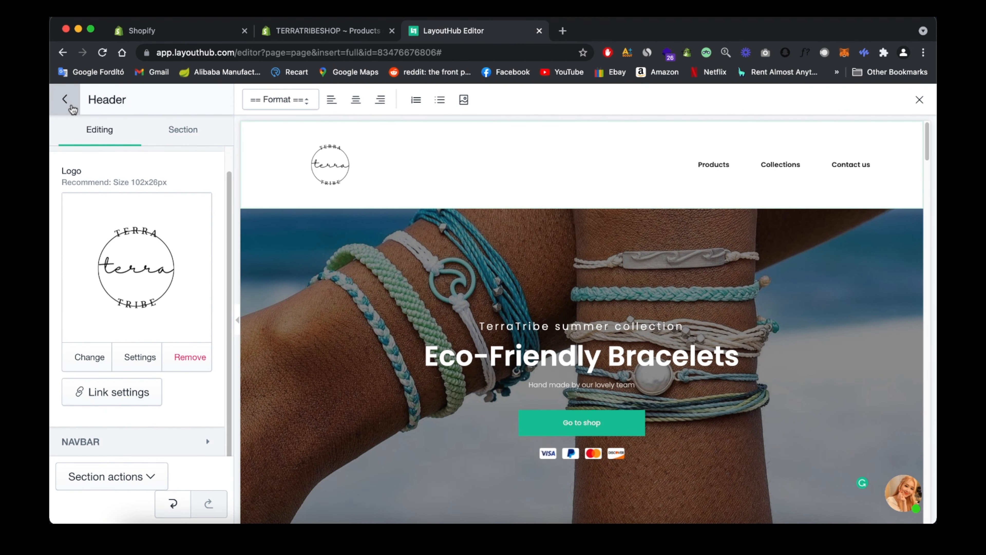
{"action": "left_click", "coordinate": [71, 106]}
Start adding a section below the Footer and view the Header category in the design block library
{"action": "left_click_drag", "start_coordinate": [226, 161], "coordinate": [230, 315]}
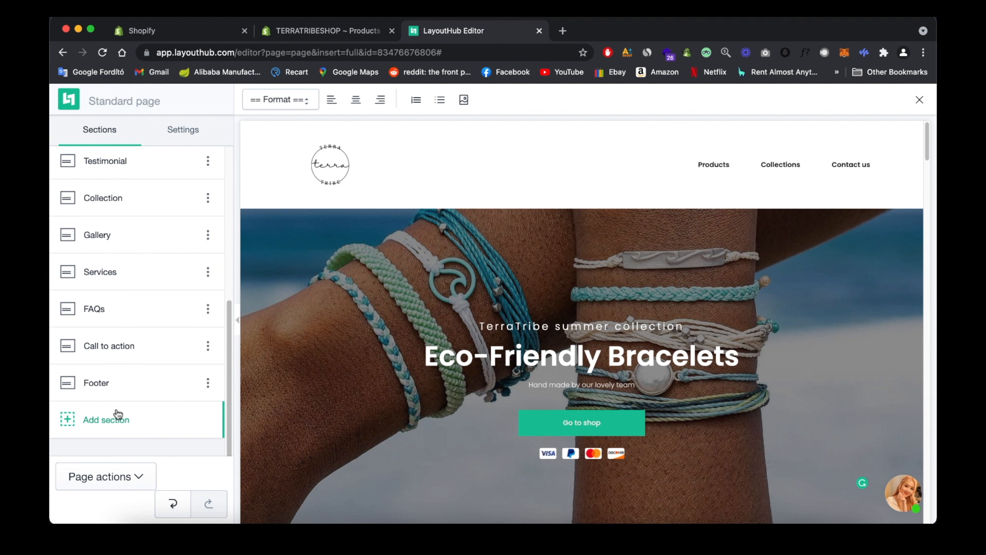
{"action": "left_click", "coordinate": [108, 422]}
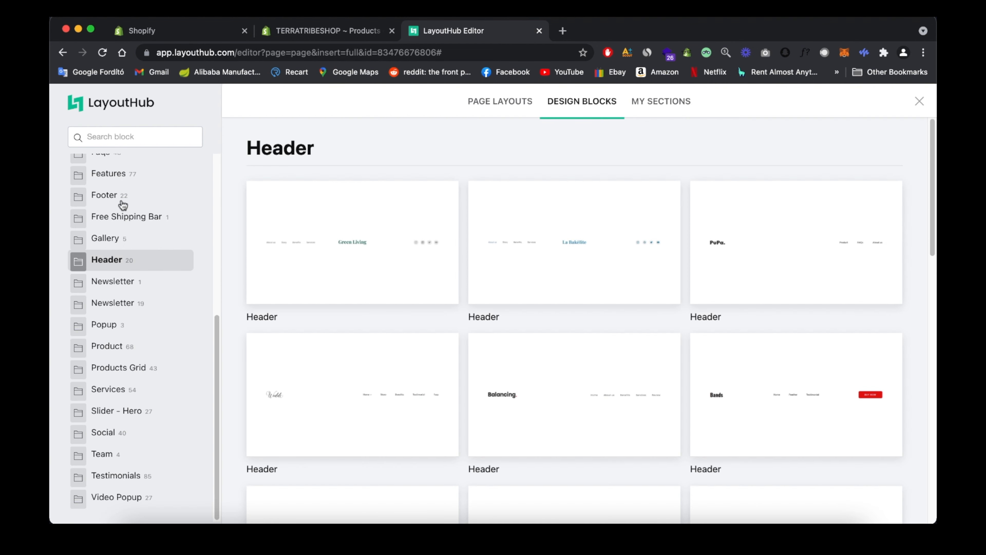
{"action": "scroll", "coordinate": [566, 259], "scroll_direction": "down", "scroll_amount": 2}
{"action": "scroll", "coordinate": [565, 253], "scroll_direction": "up", "scroll_amount": 2}
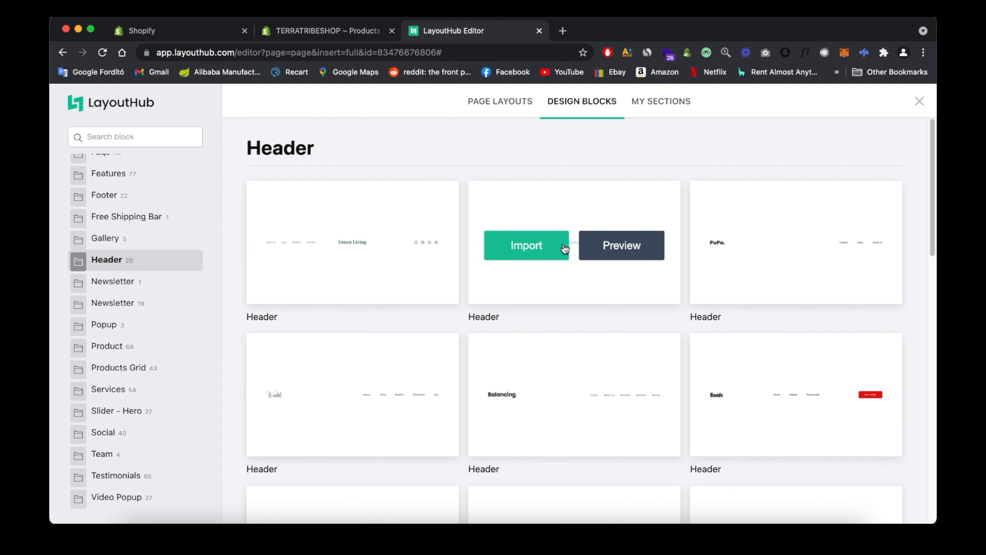
Browse the Gallery, Free Shipping Bar, Footer and Header categories of design blocks
{"action": "left_click", "coordinate": [107, 238]}
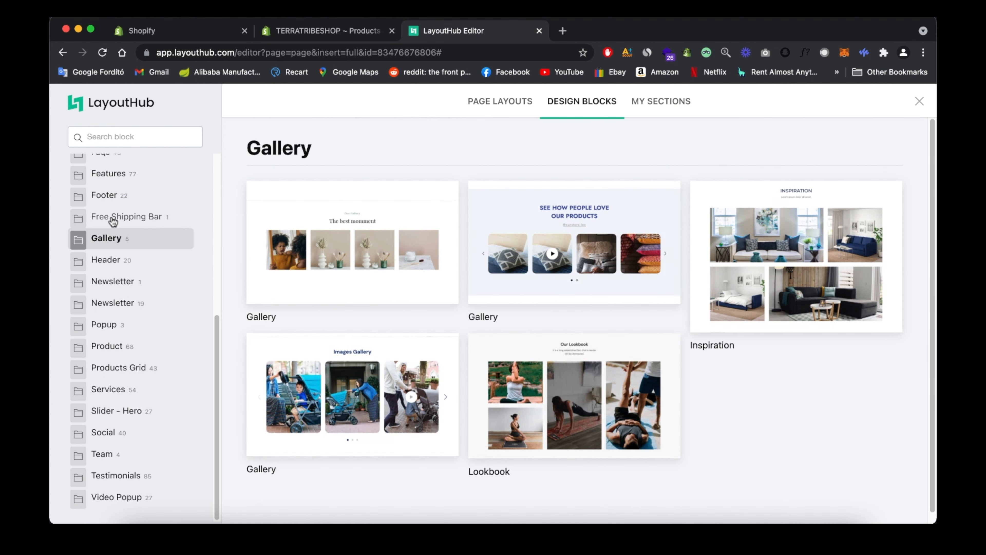
{"action": "left_click", "coordinate": [128, 217]}
{"action": "left_click", "coordinate": [112, 199]}
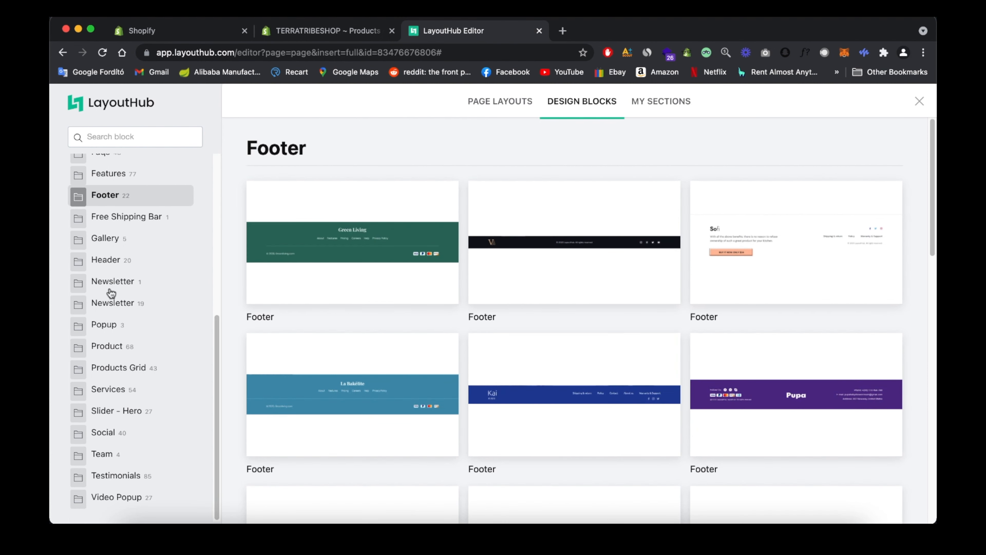
{"action": "left_click", "coordinate": [110, 266]}
{"action": "scroll", "coordinate": [925, 339], "scroll_direction": "down", "scroll_amount": 10}
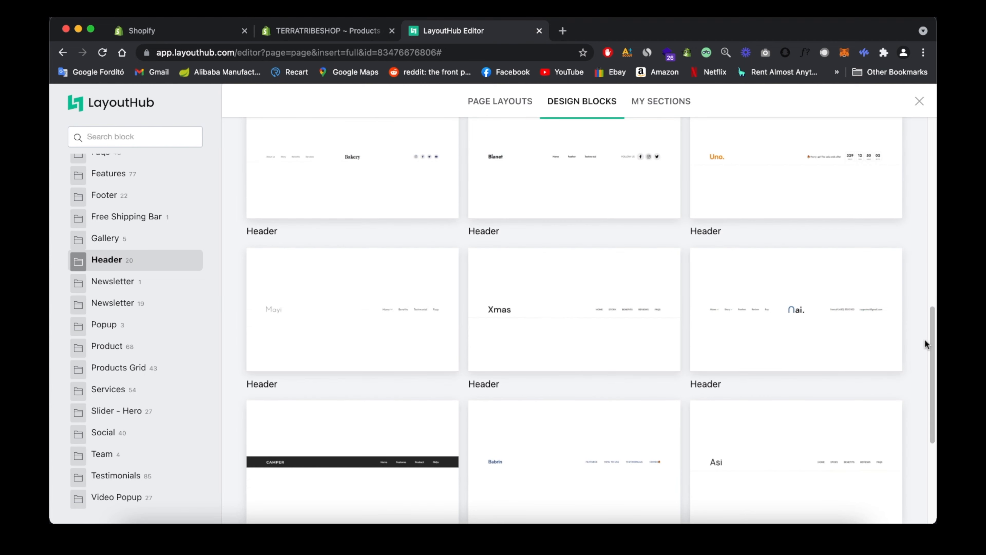
{"action": "left_click_drag", "start_coordinate": [932, 322], "coordinate": [933, 134]}
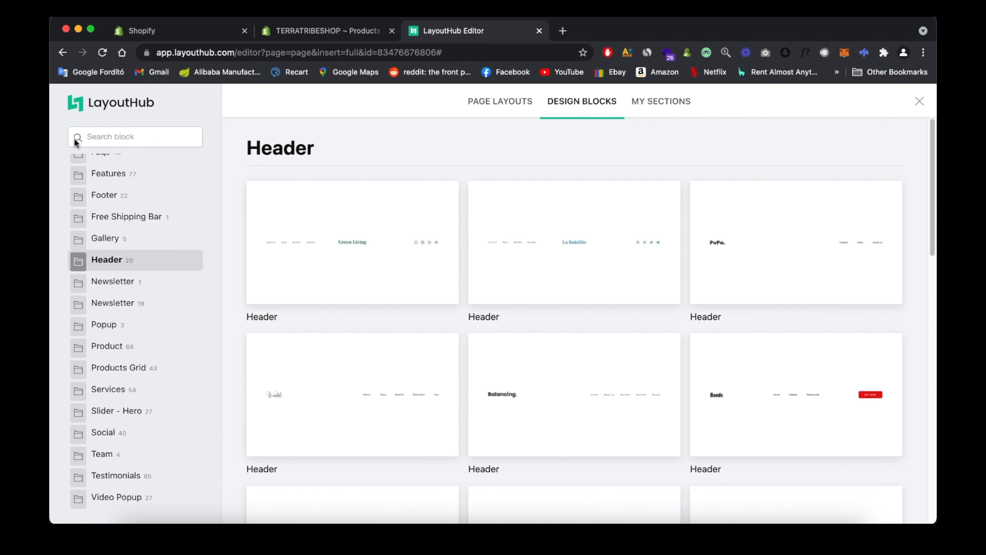